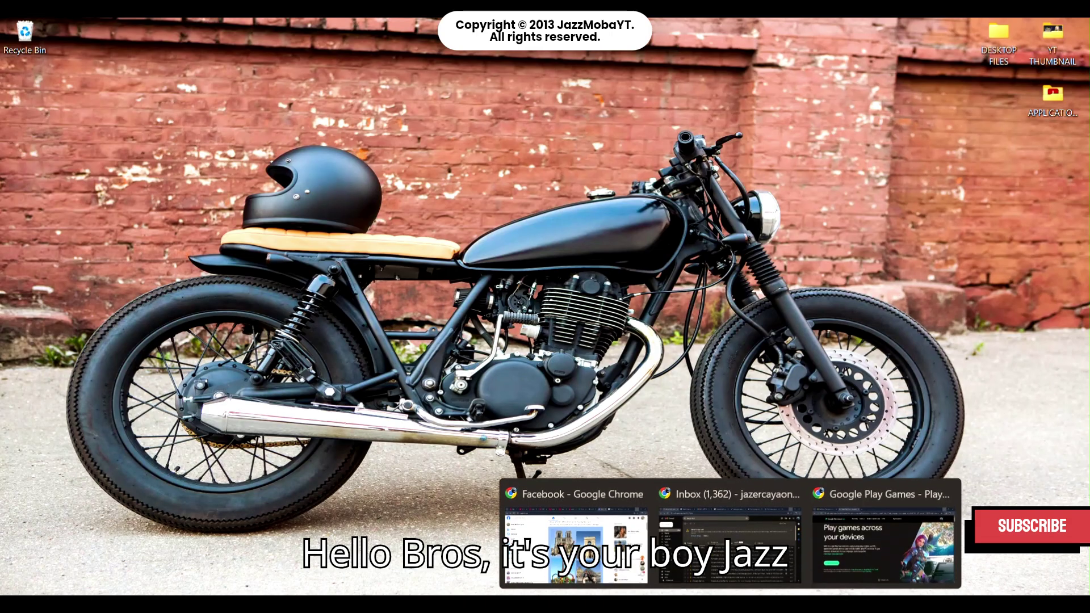
- Download the BlueStacks installer from the bluestacks.com website
click(846, 568)
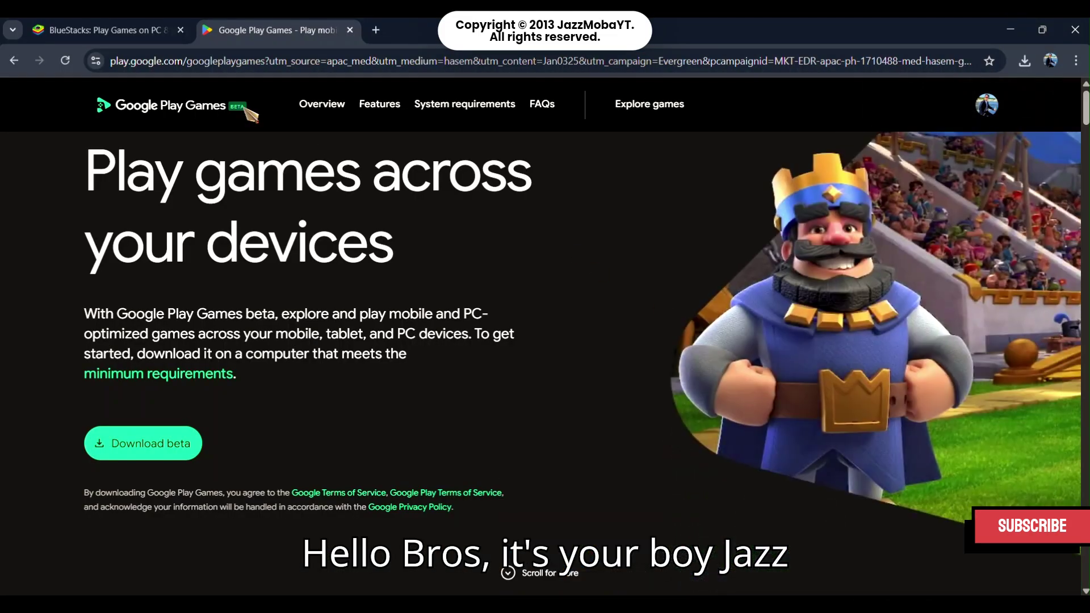
click(139, 31)
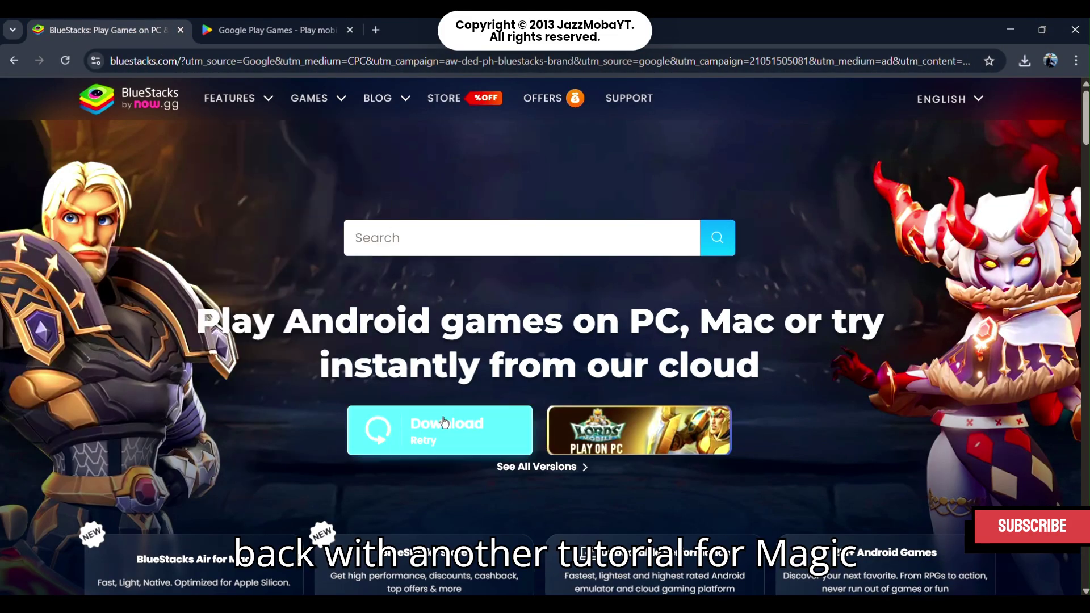
click(248, 38)
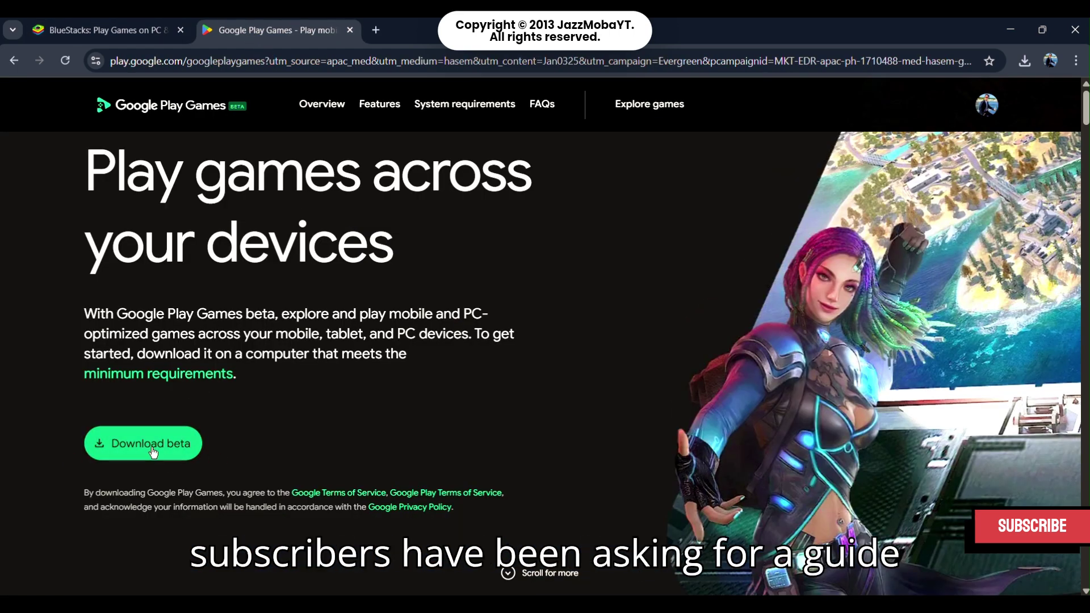
click(113, 31)
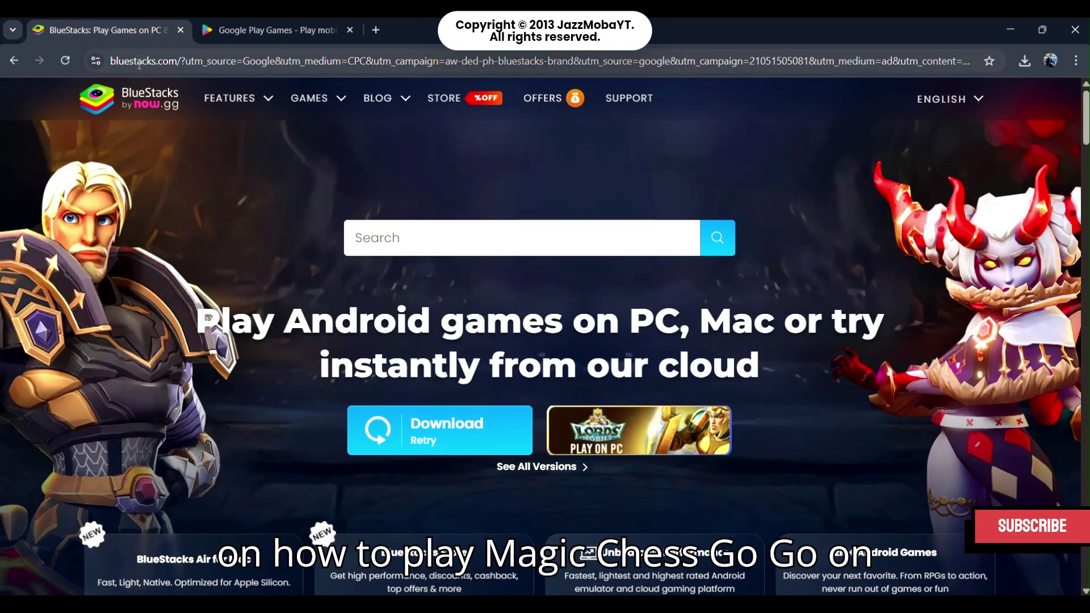
click(453, 442)
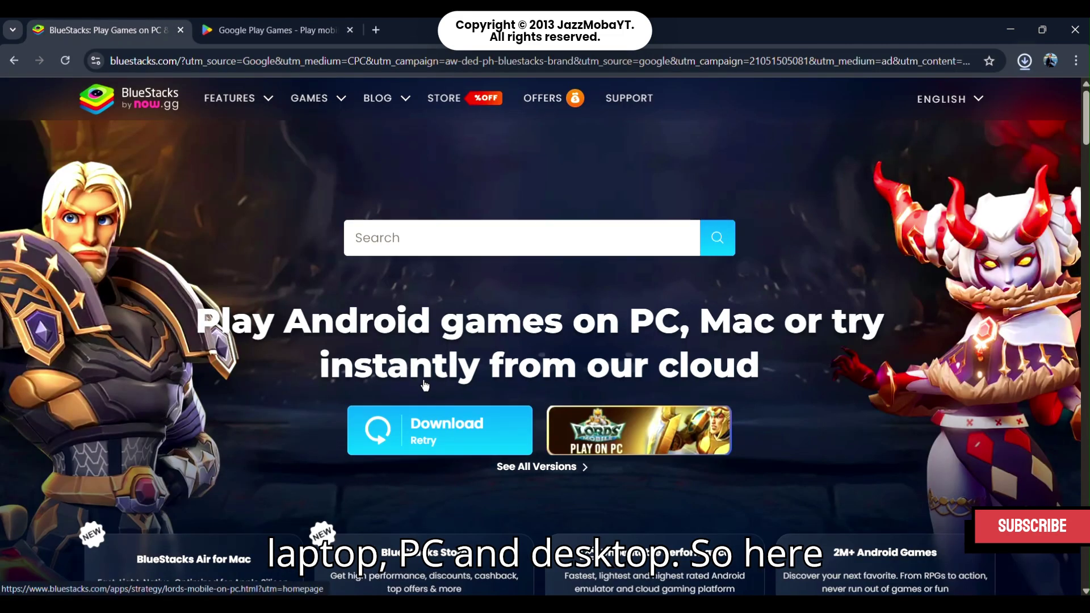
click(1026, 63)
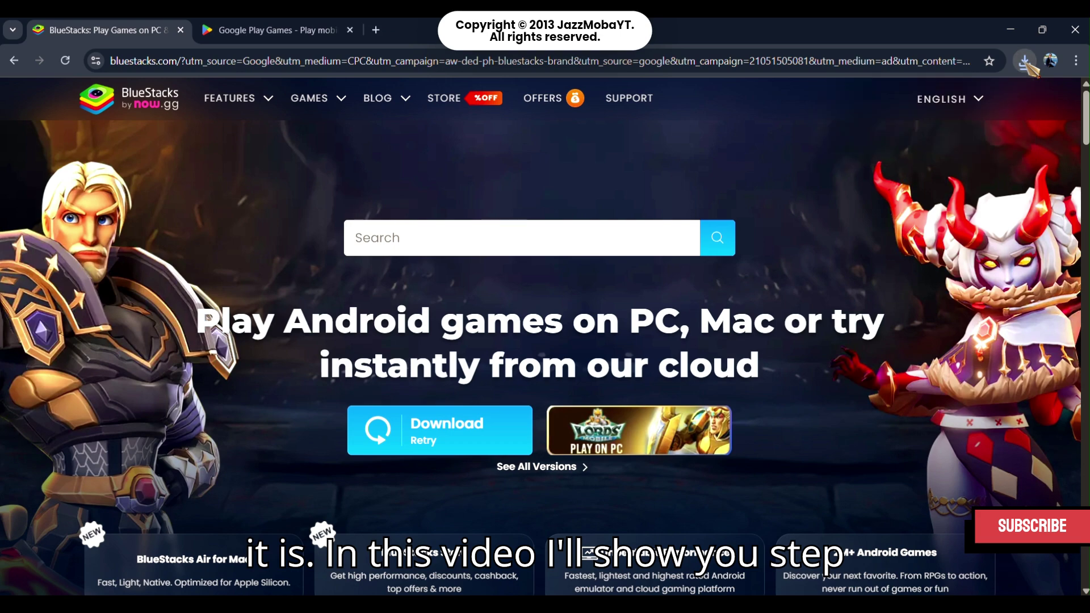
click(1026, 64)
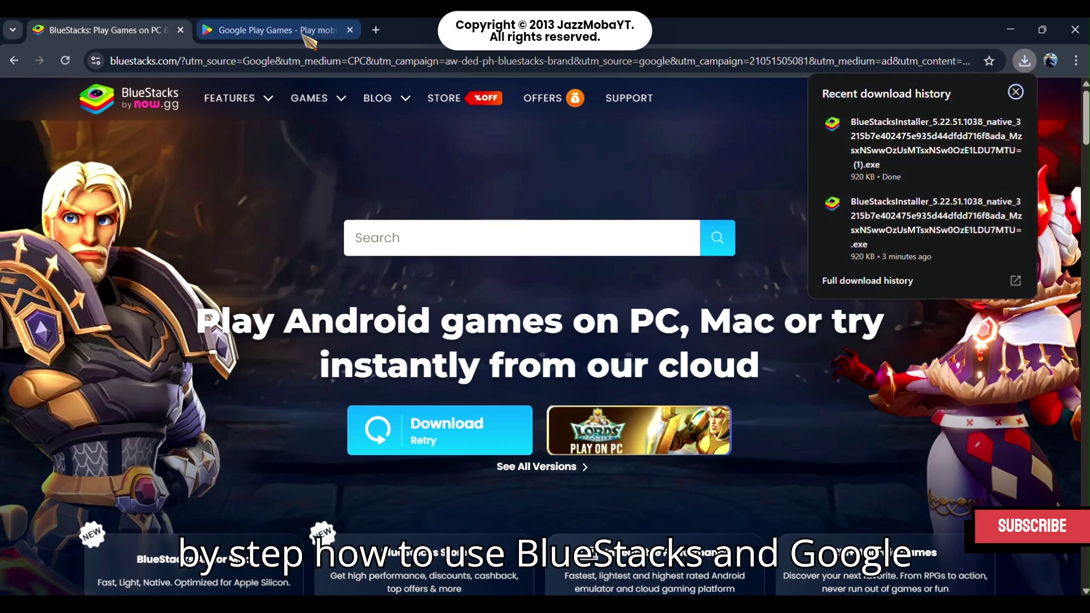
- Download the Google Play Games Beta installer and confirm it in recent downloads
click(272, 30)
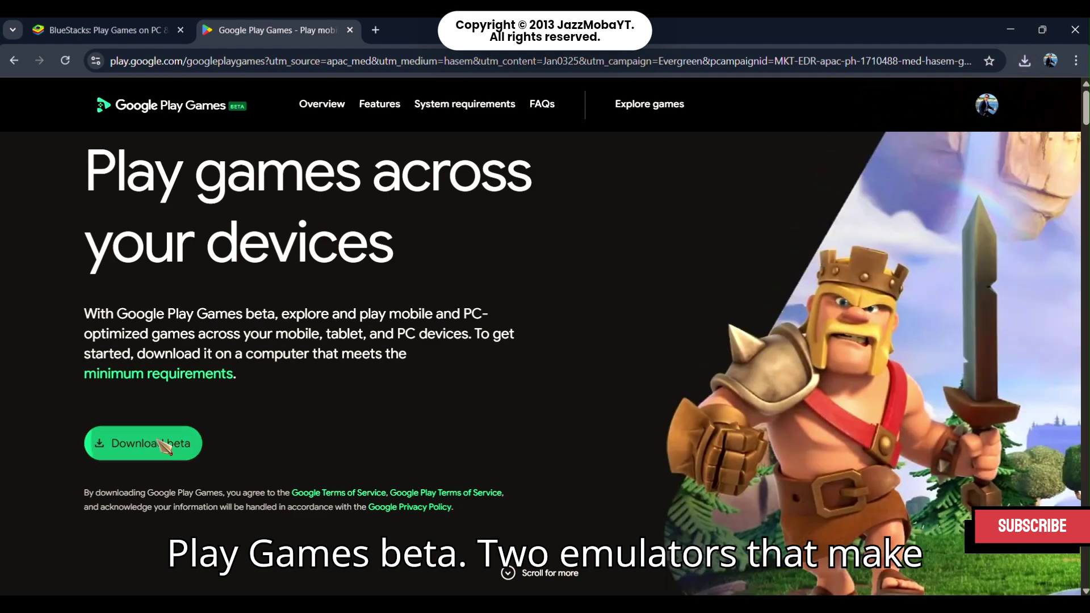
click(162, 443)
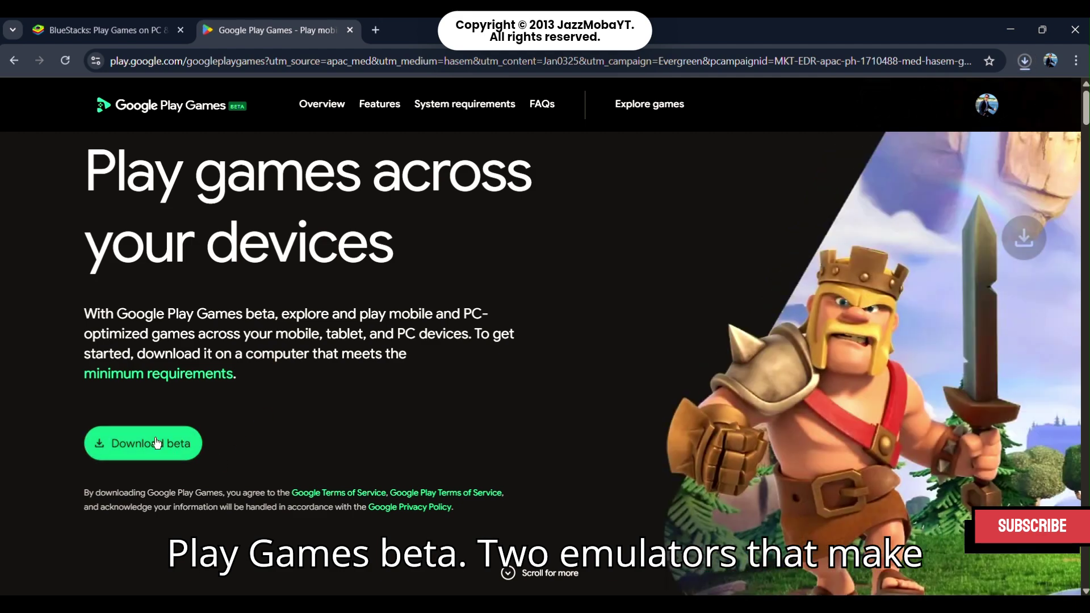
click(1026, 64)
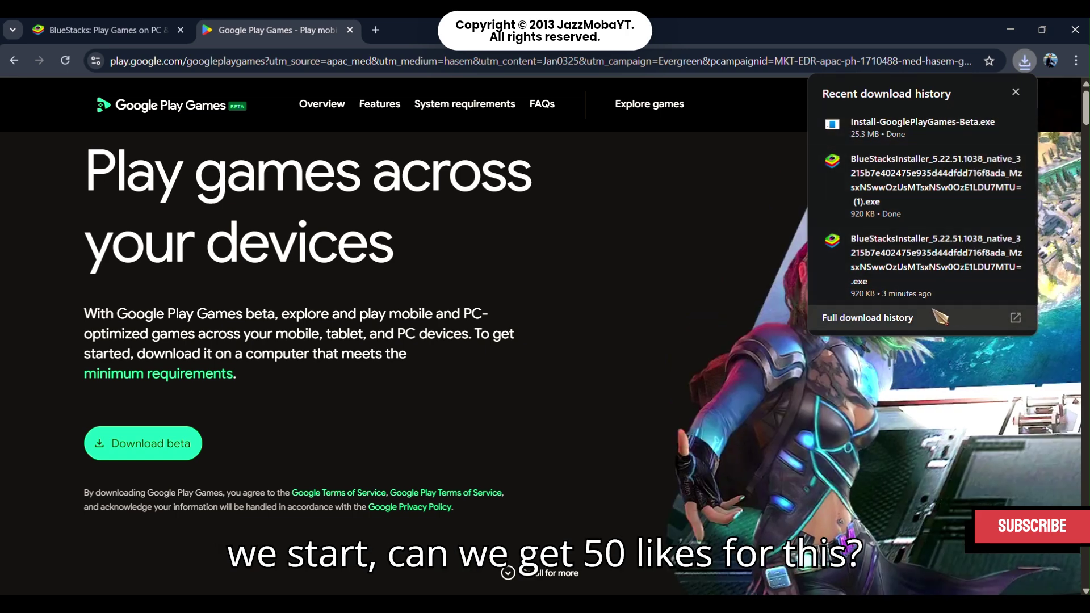
- Open Chrome's full download history to run the BlueStacksInstaller .exe
click(886, 322)
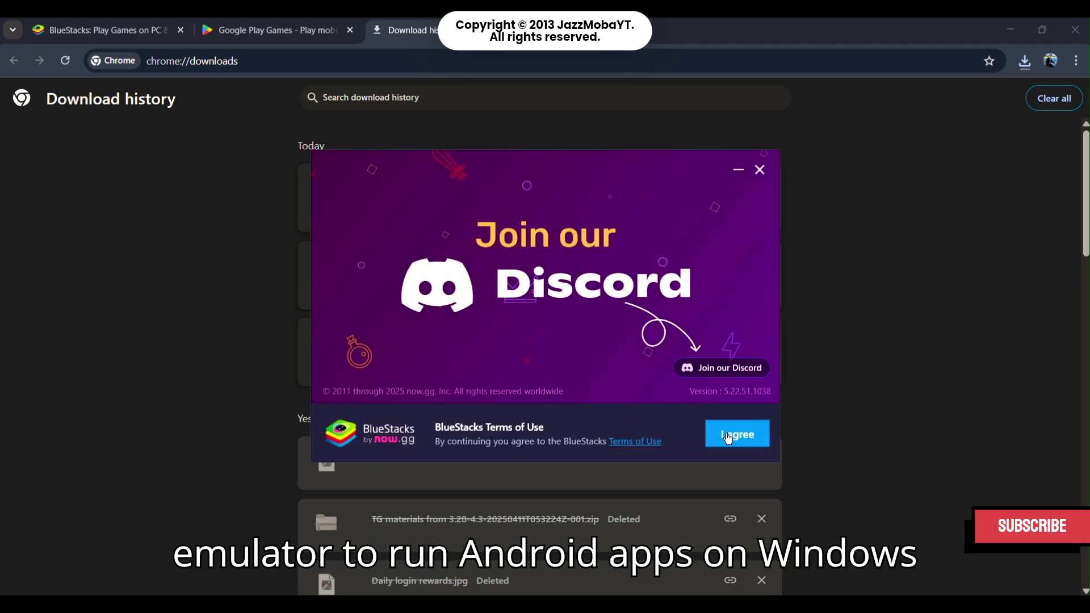
- Accept the BlueStacks 5.22.51.1038 Terms of Use so the download and installation begin
click(728, 439)
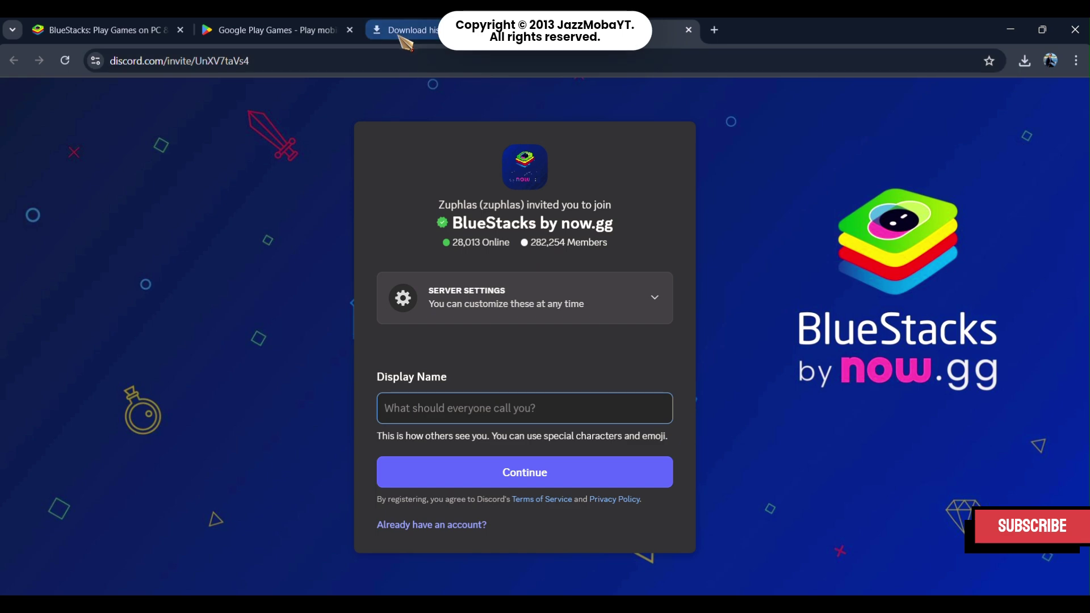
- Look through the open Chrome tabs and expand Server Settings on the BlueStacks by now.gg Discord invite
click(429, 38)
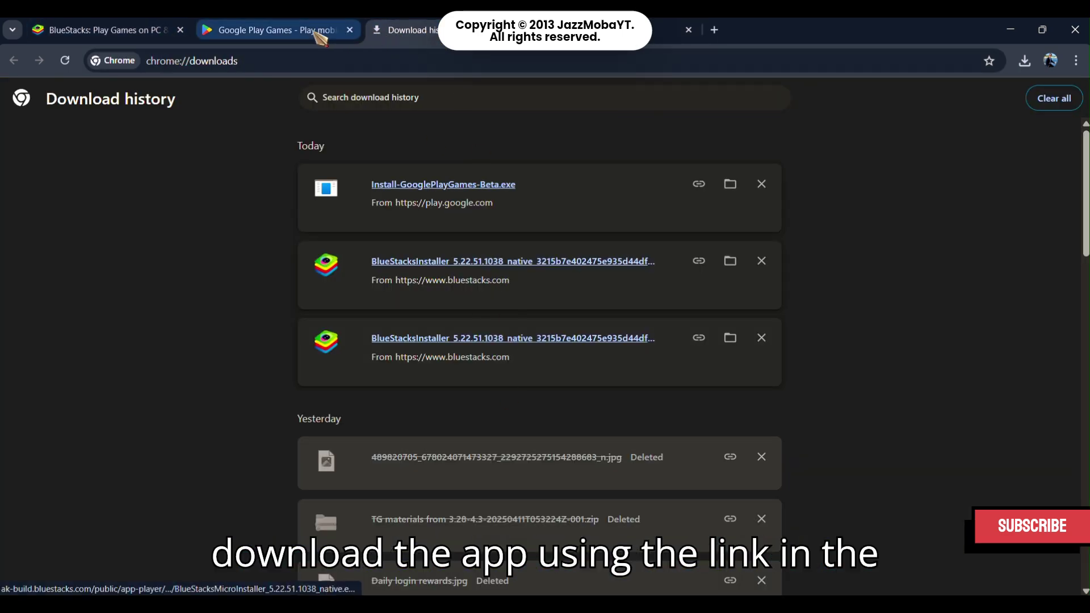
click(281, 38)
click(97, 31)
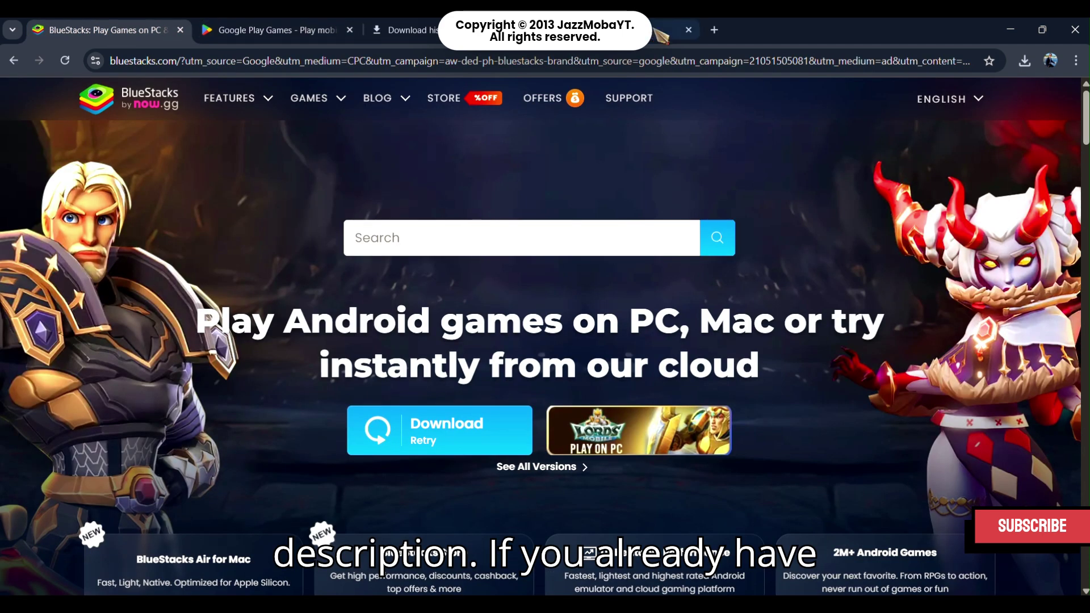
click(670, 40)
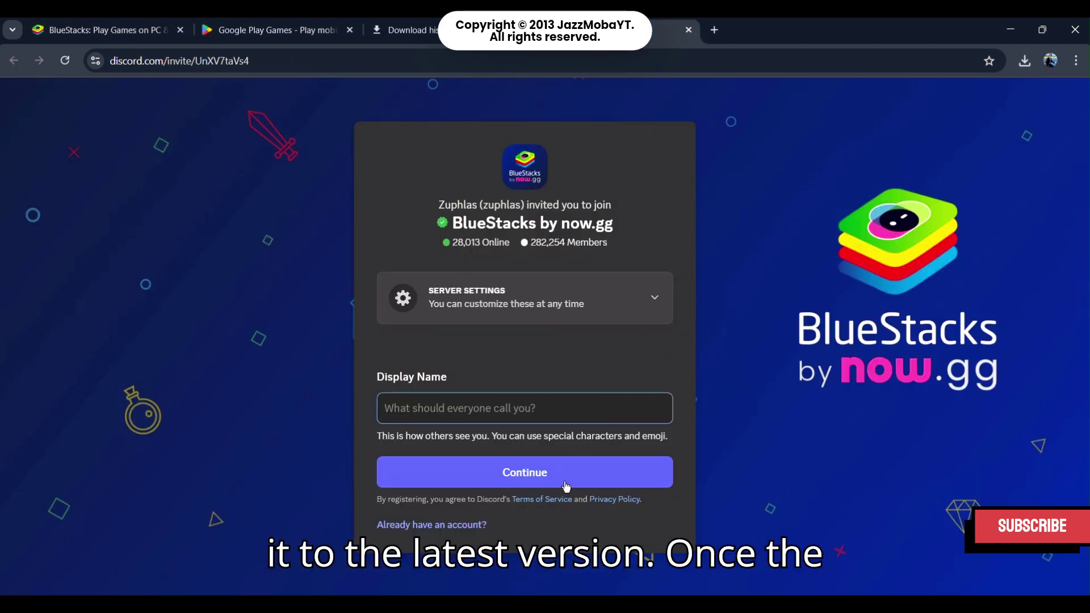
click(593, 299)
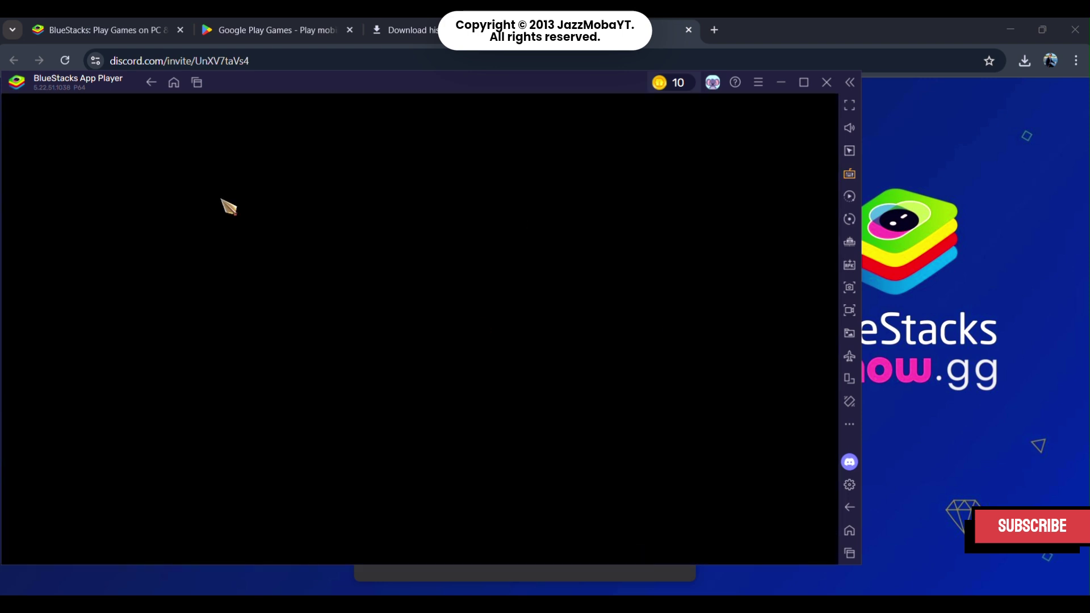
- Launch the Play Store from System apps and search for 'magic chess go go'
click(197, 83)
click(473, 363)
click(174, 82)
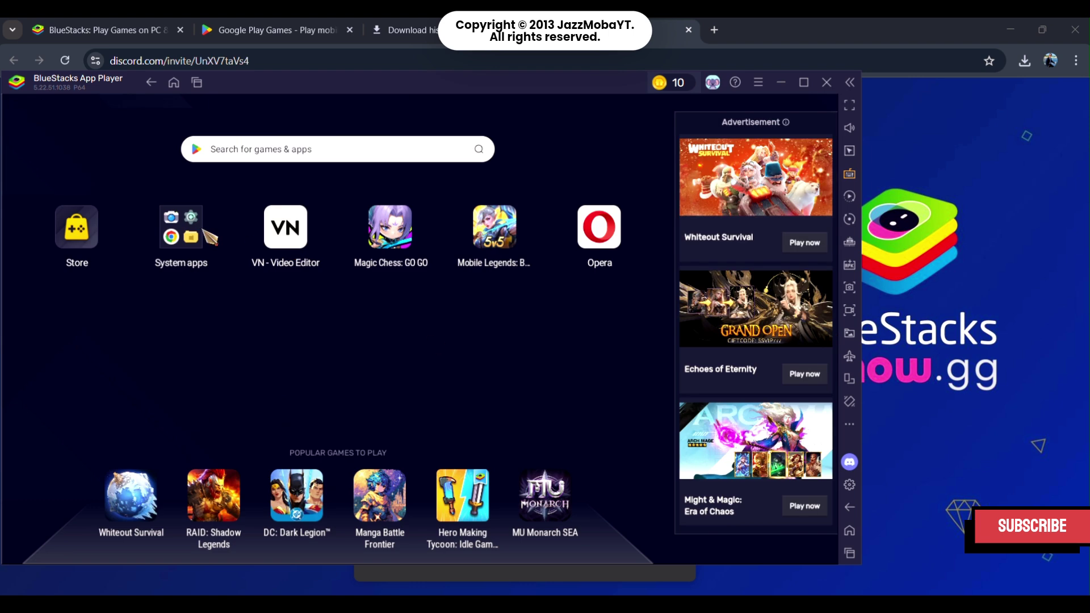
click(190, 241)
click(489, 289)
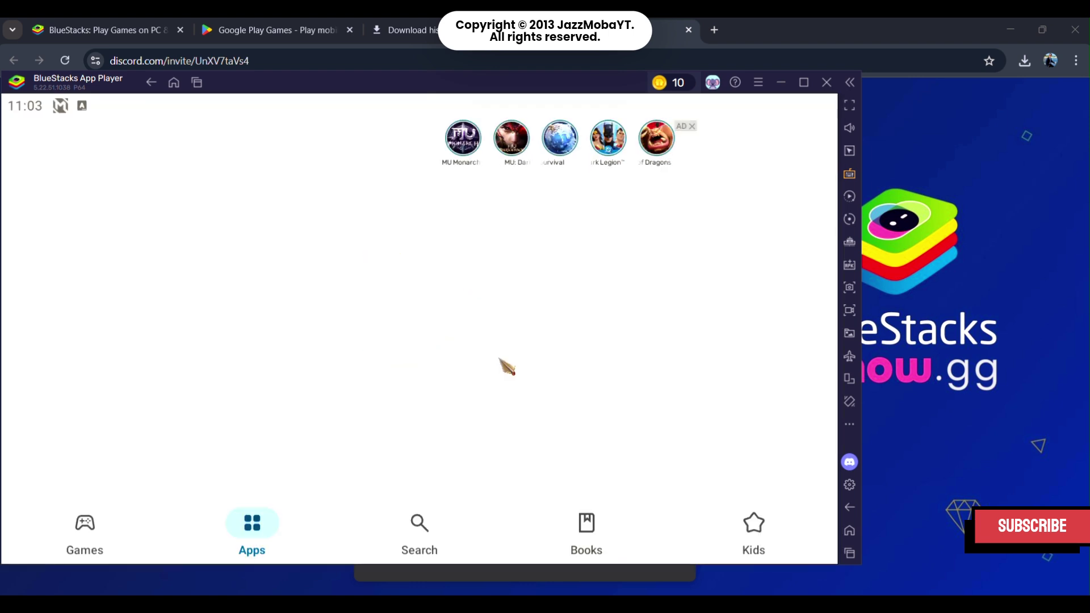
click(417, 522)
click(350, 153)
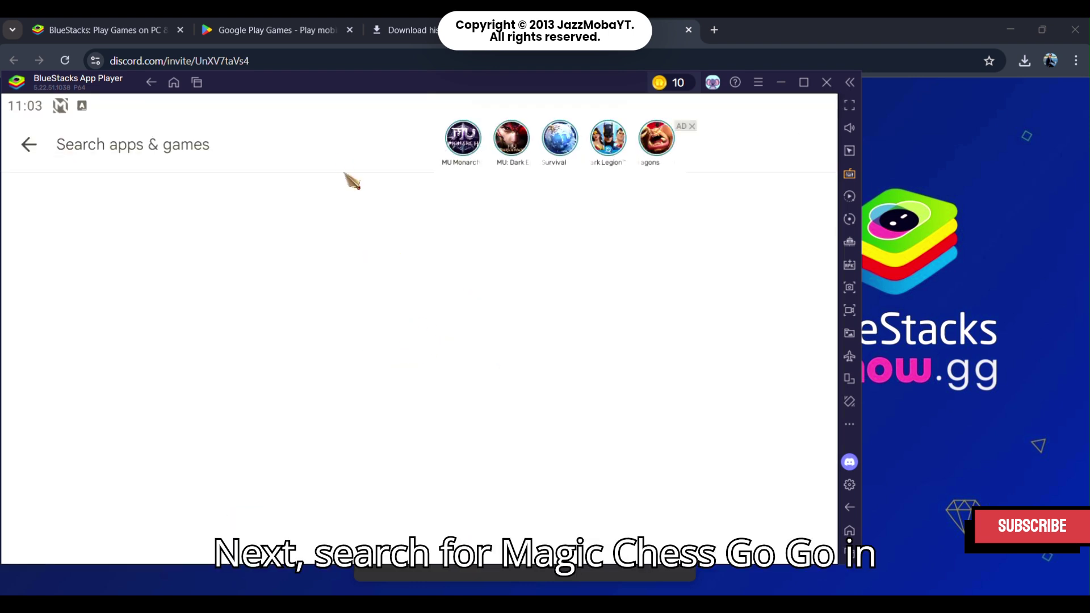
text(magic chess)
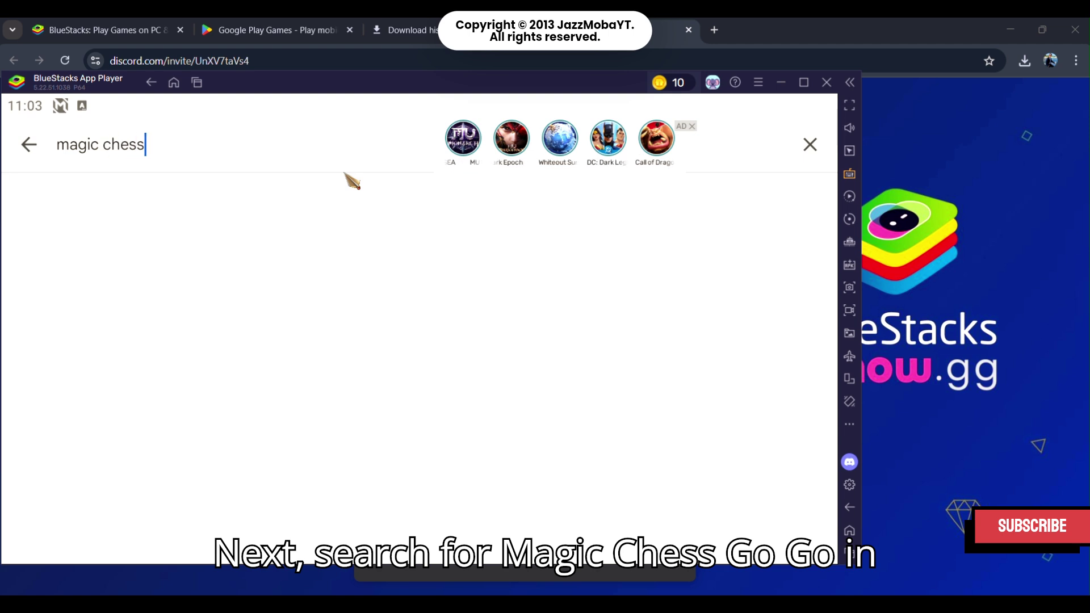
text( go go)
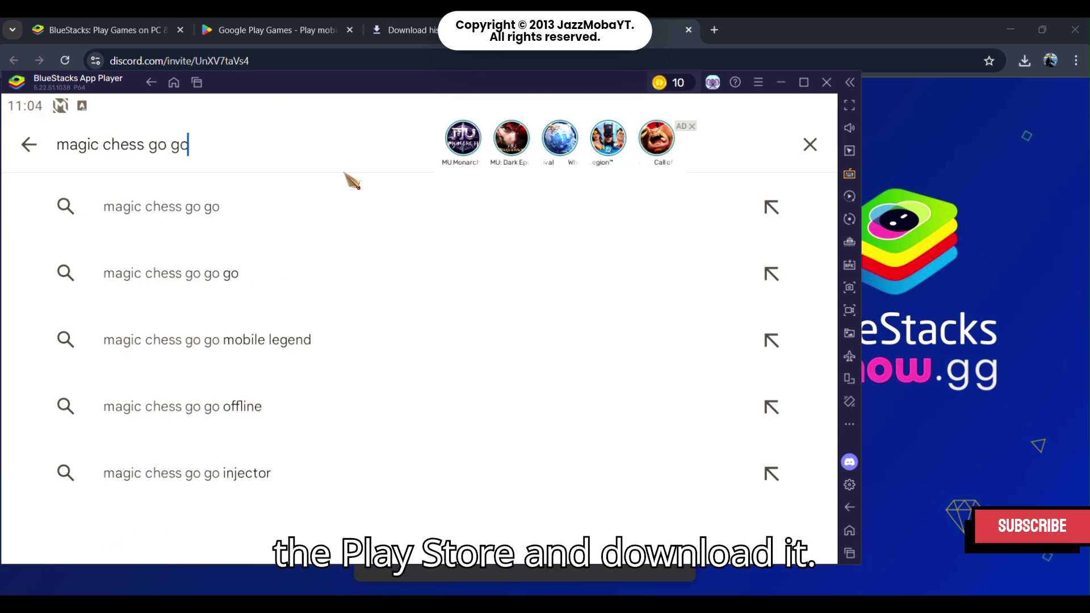
key(Return)
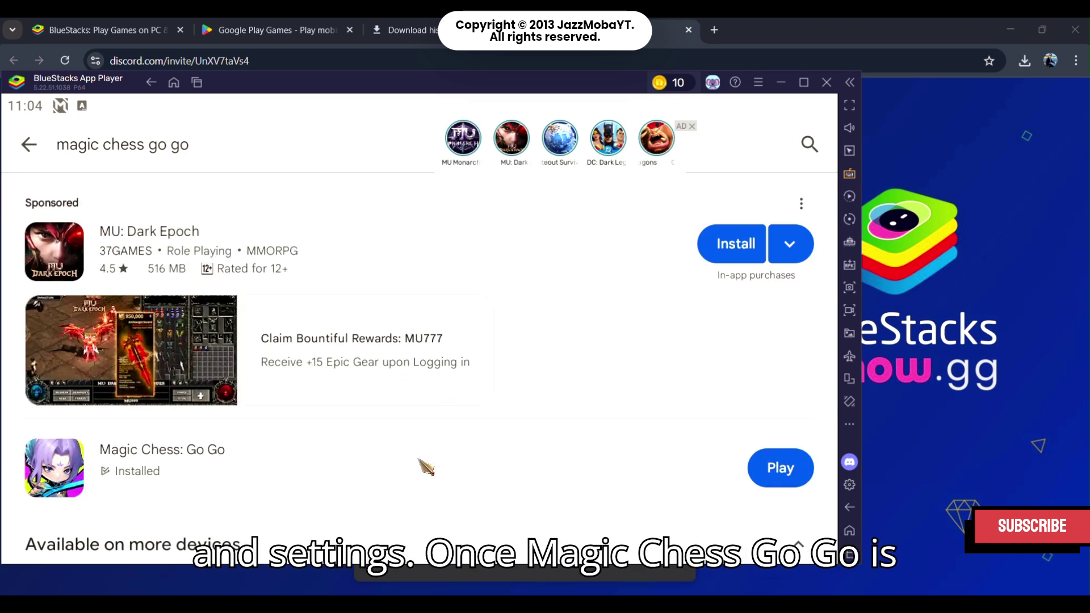
- Find Magic Chess: Go Go in the search results and start it with Play
drag(426, 462, 423, 292)
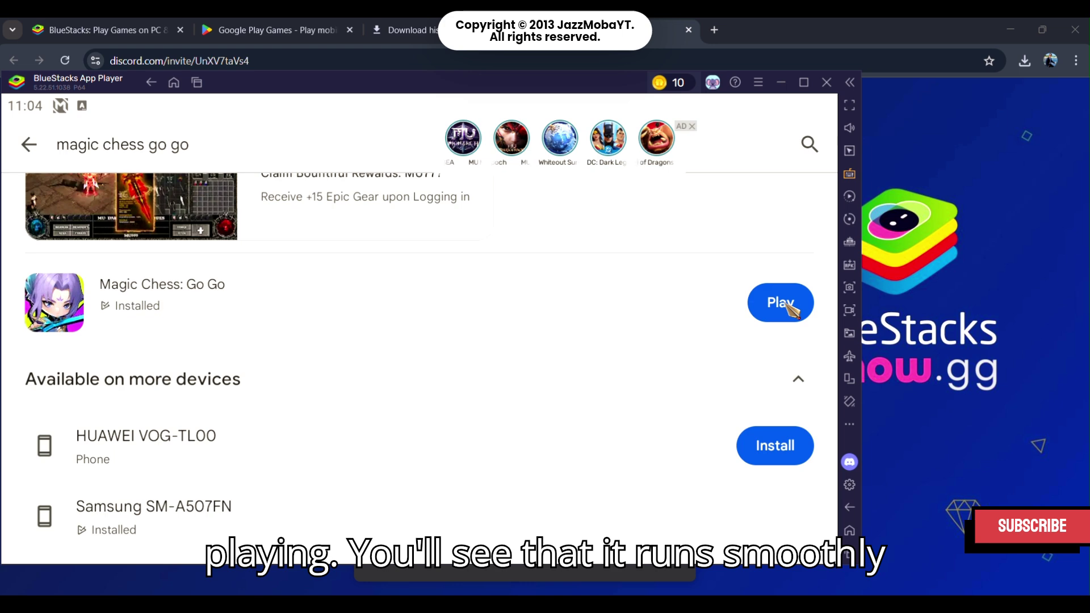
scroll(713, 360, up, 3)
click(785, 469)
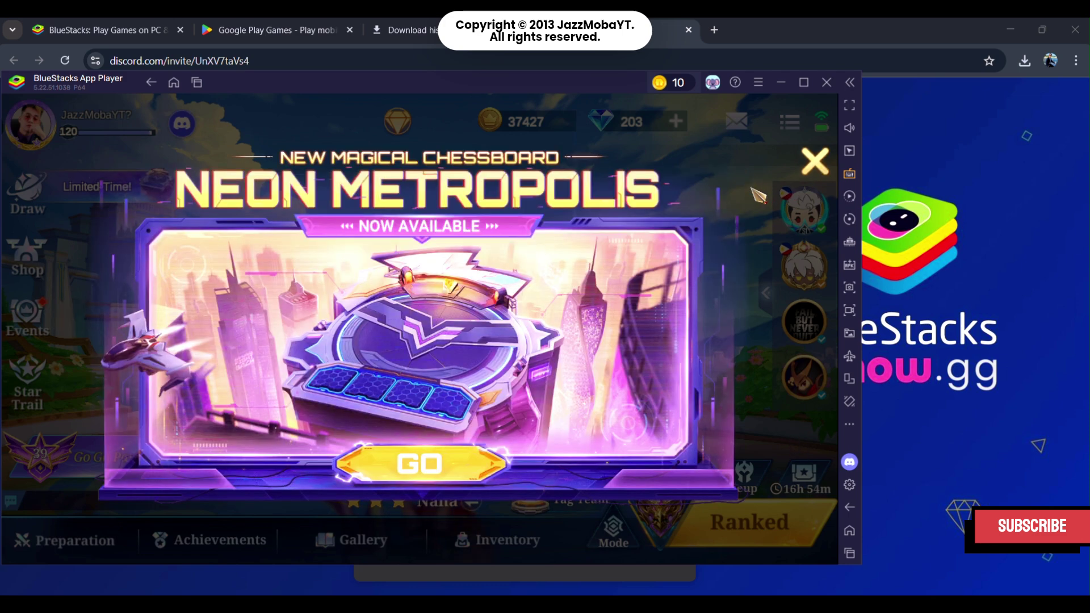
- Dismiss the Neon Metropolis, 2-star chess pieces and Chou Thunderfist skin promo banners
click(815, 162)
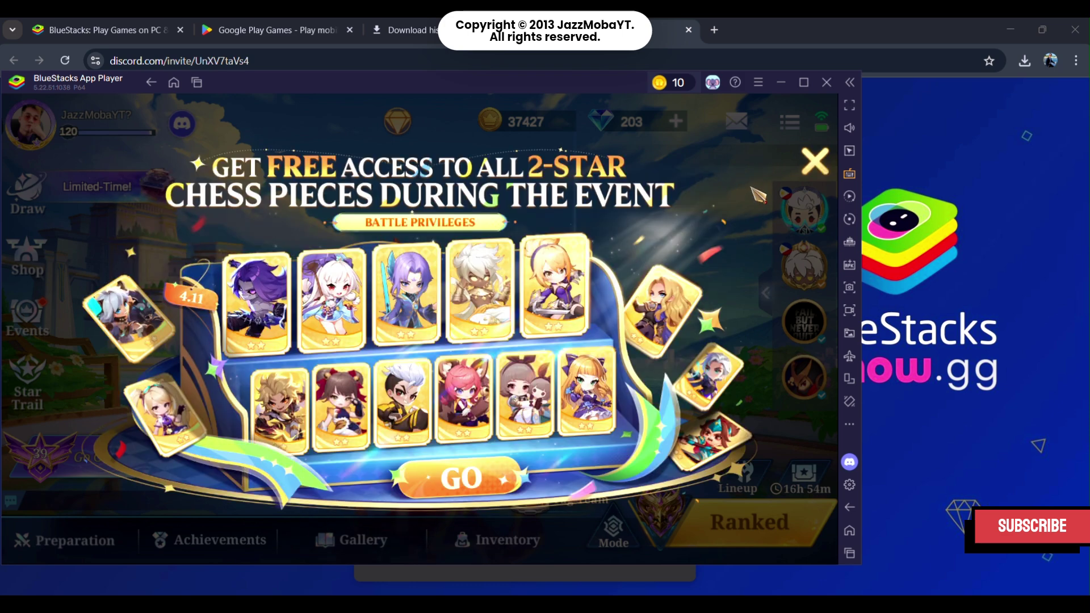
click(815, 163)
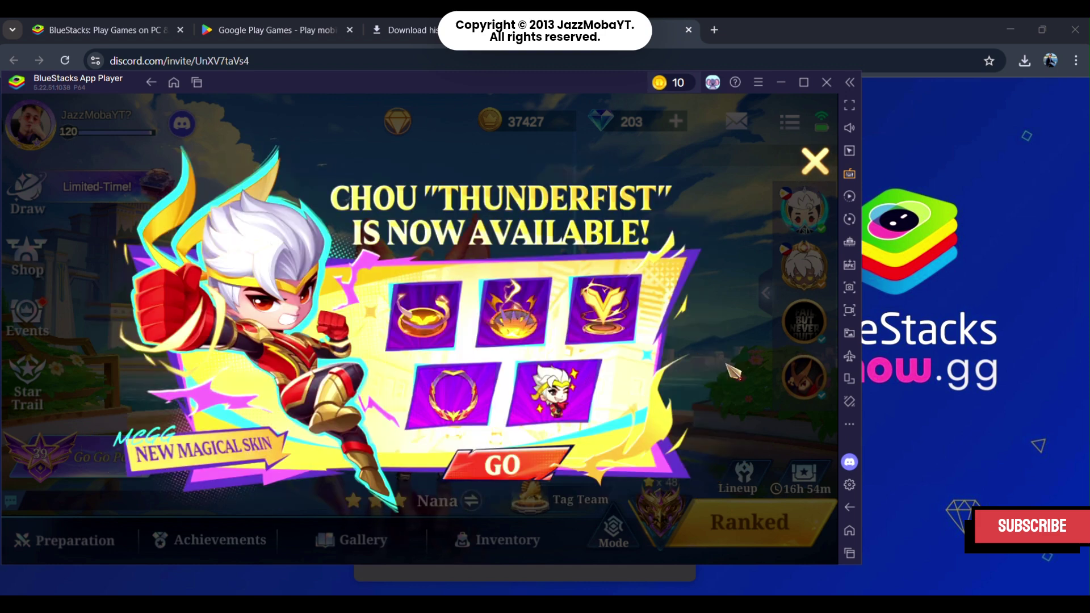
click(800, 161)
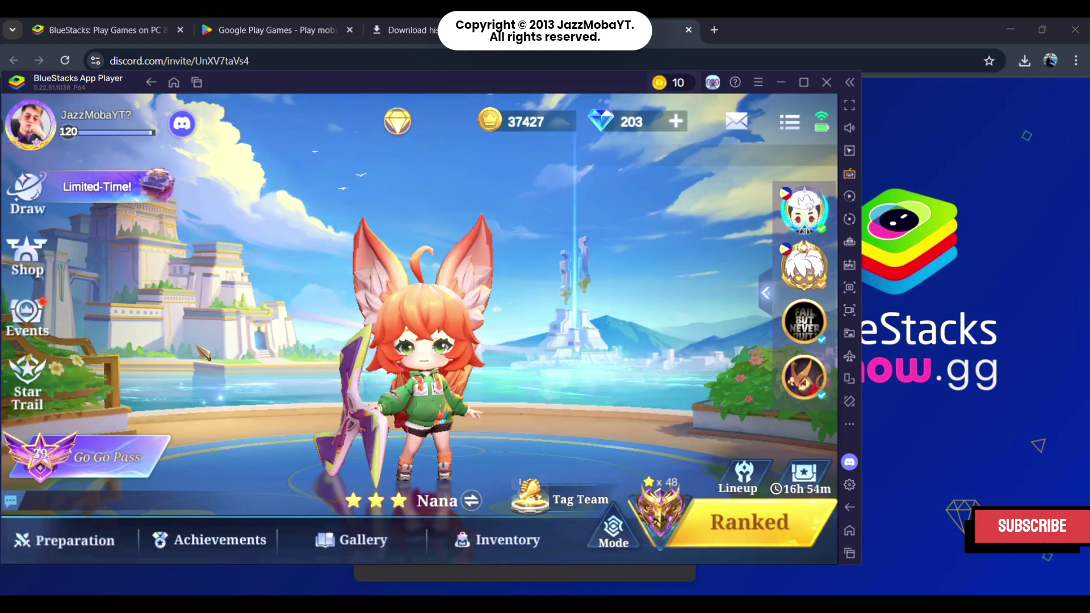
- Add a calendar reminder for Magical Night in Neon Metropolis, then view Patch Notes V-0412
click(50, 308)
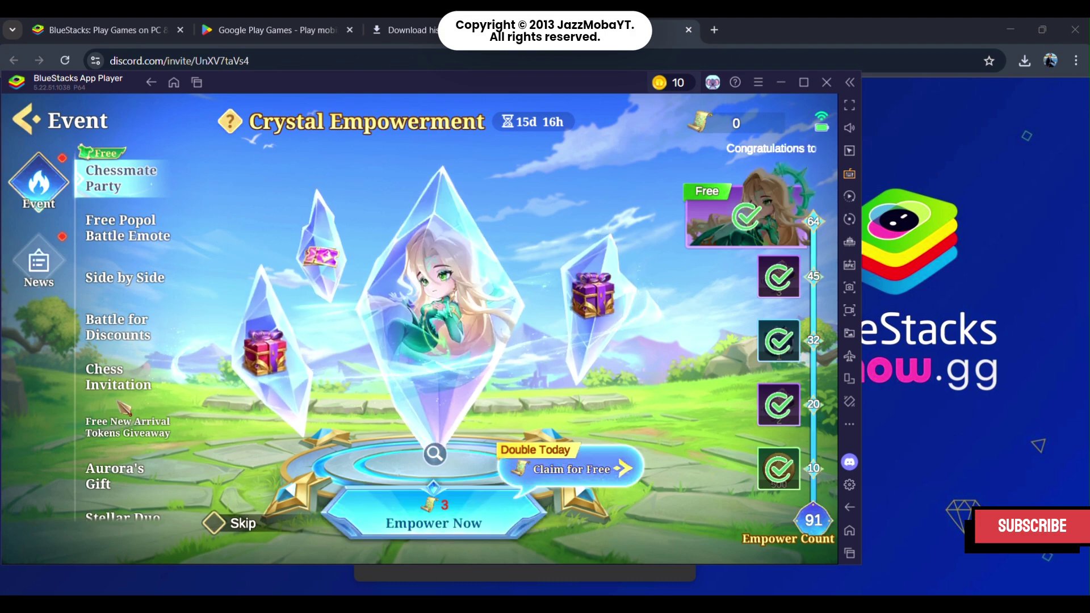
scroll(118, 395, down, 1)
scroll(119, 400, down, 3)
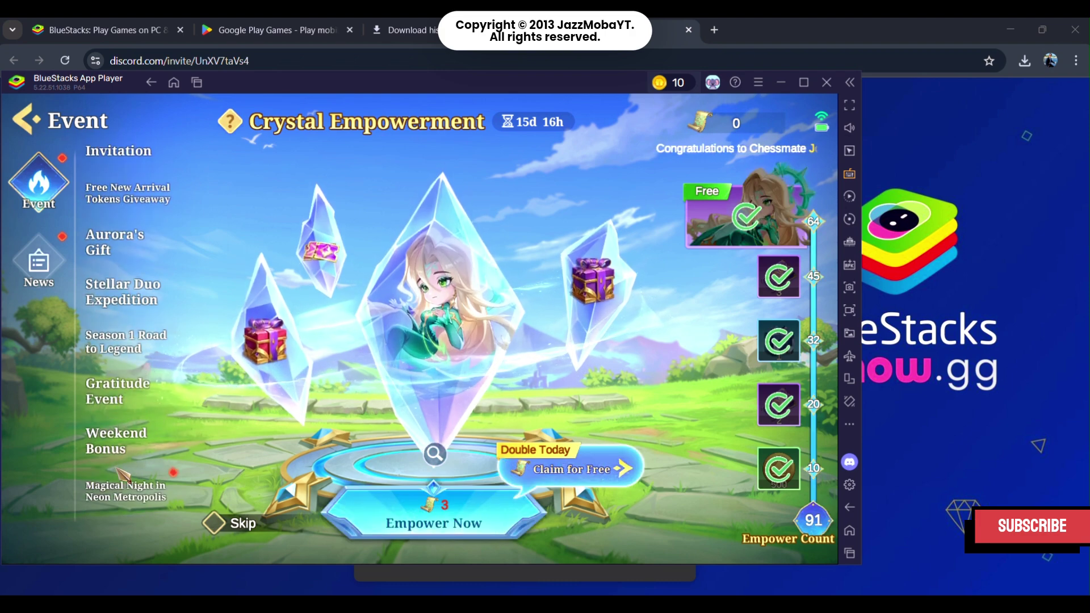
click(211, 475)
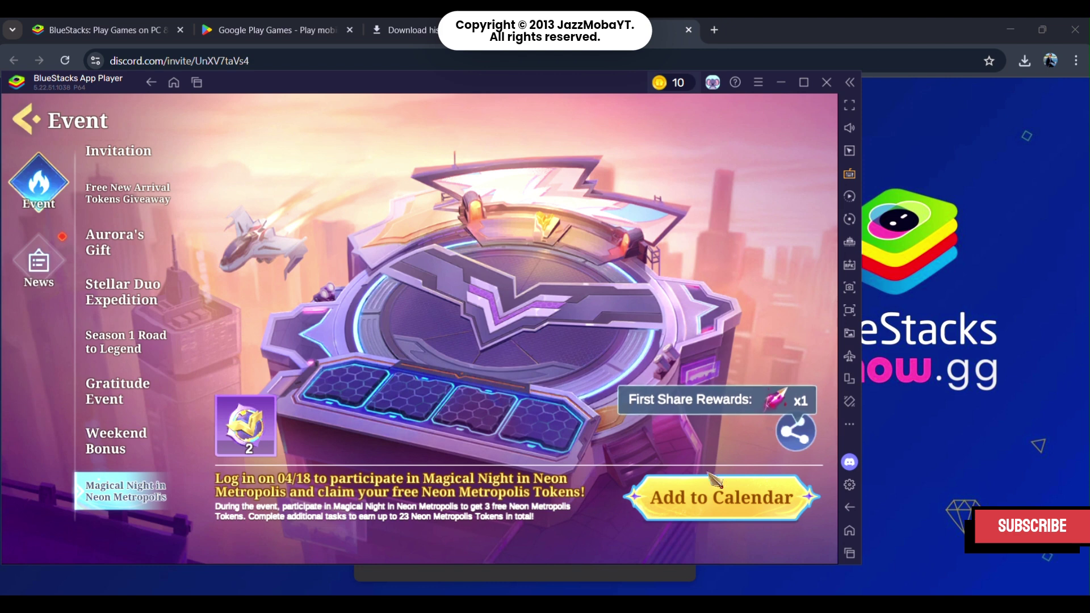
click(699, 496)
click(57, 260)
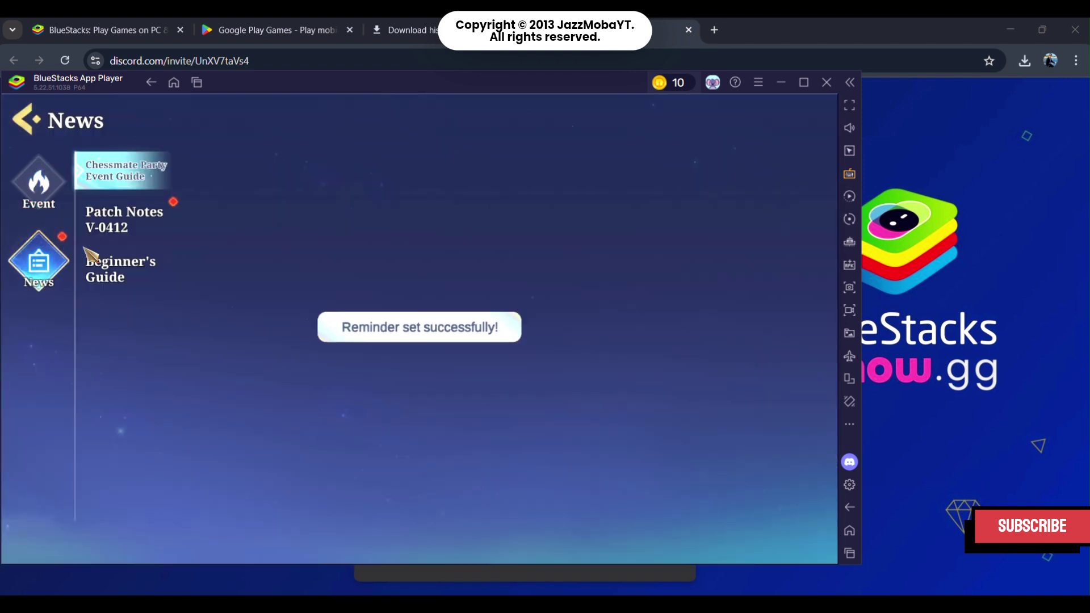
click(129, 223)
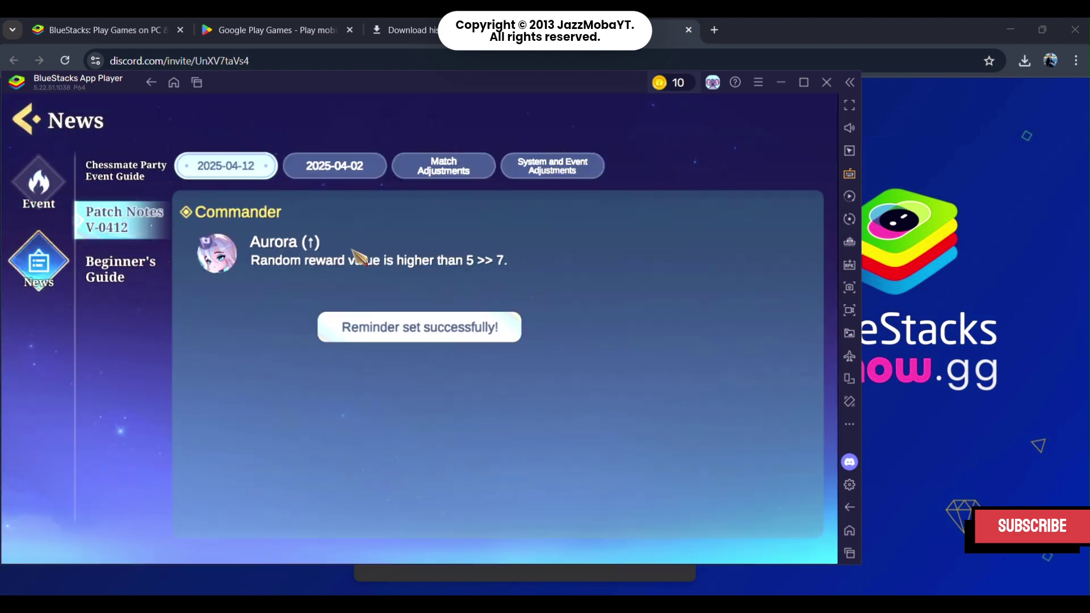
- Close the Play Store and Store cards in Recent Apps and return to Magic Chess: GO GO
click(197, 83)
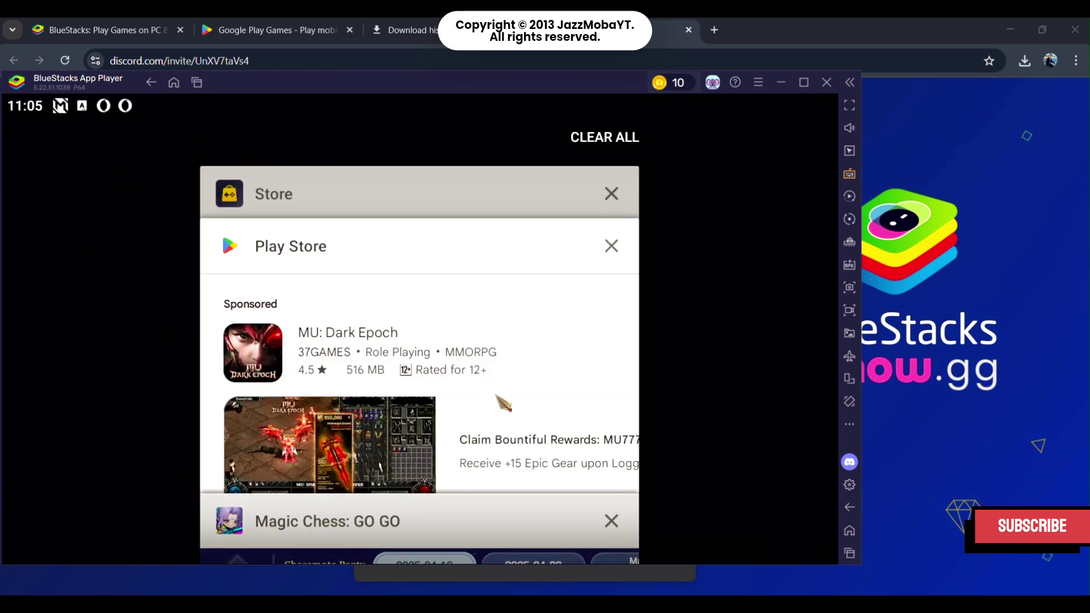
scroll(504, 403, down, 3)
scroll(499, 380, up, 5)
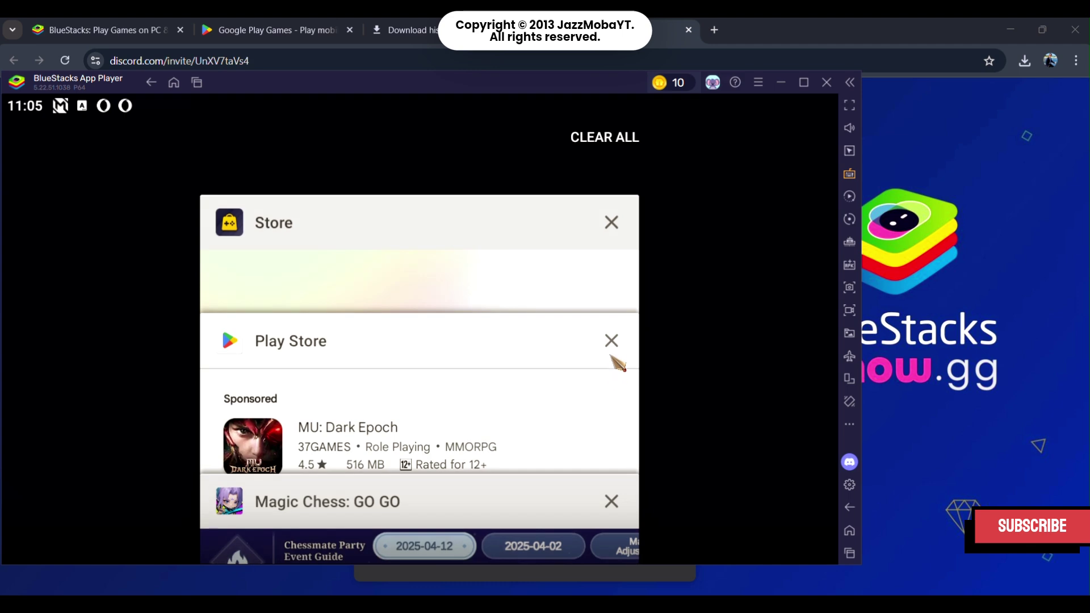
click(611, 340)
click(611, 223)
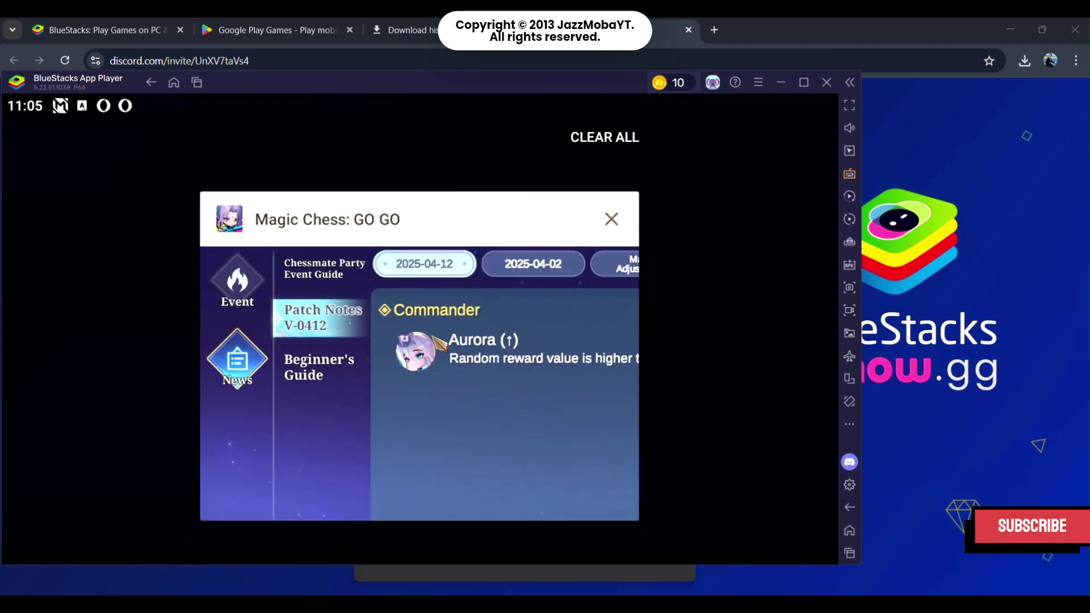
click(411, 344)
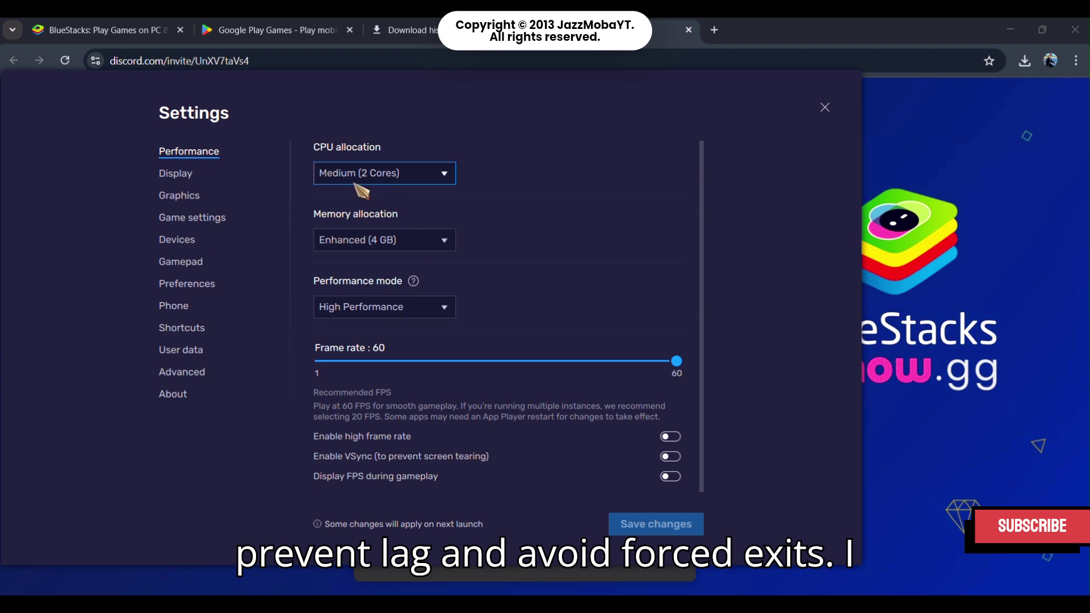
scroll(514, 317, down, 1)
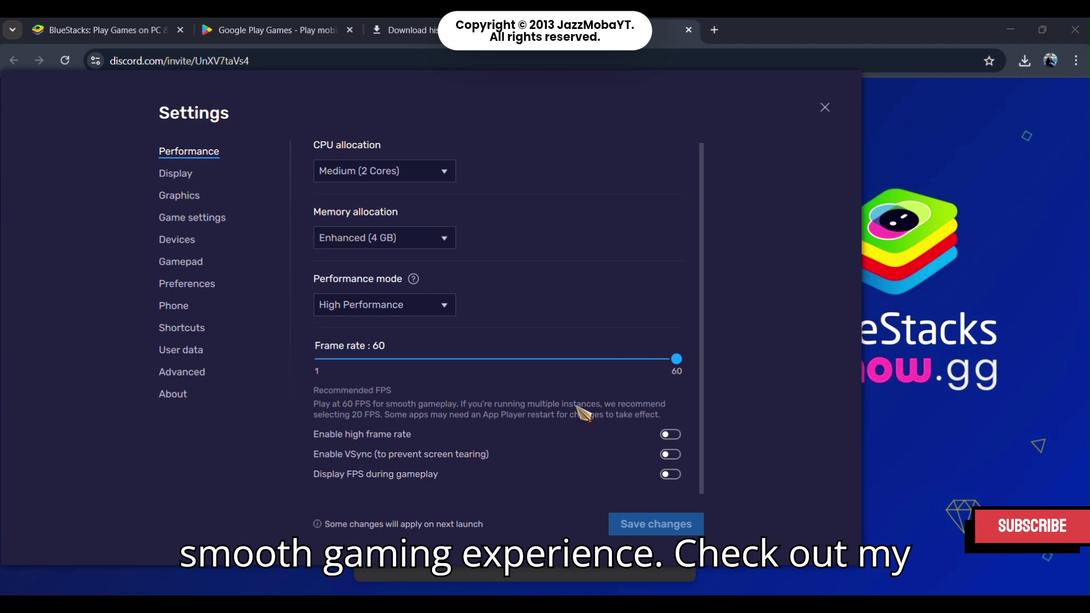
click(175, 174)
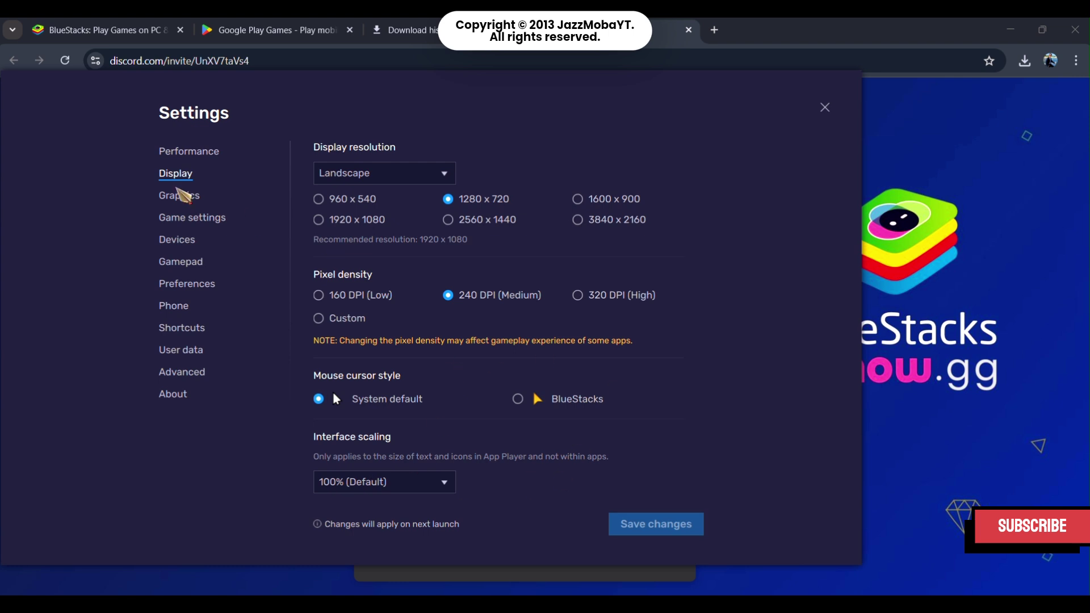
click(183, 195)
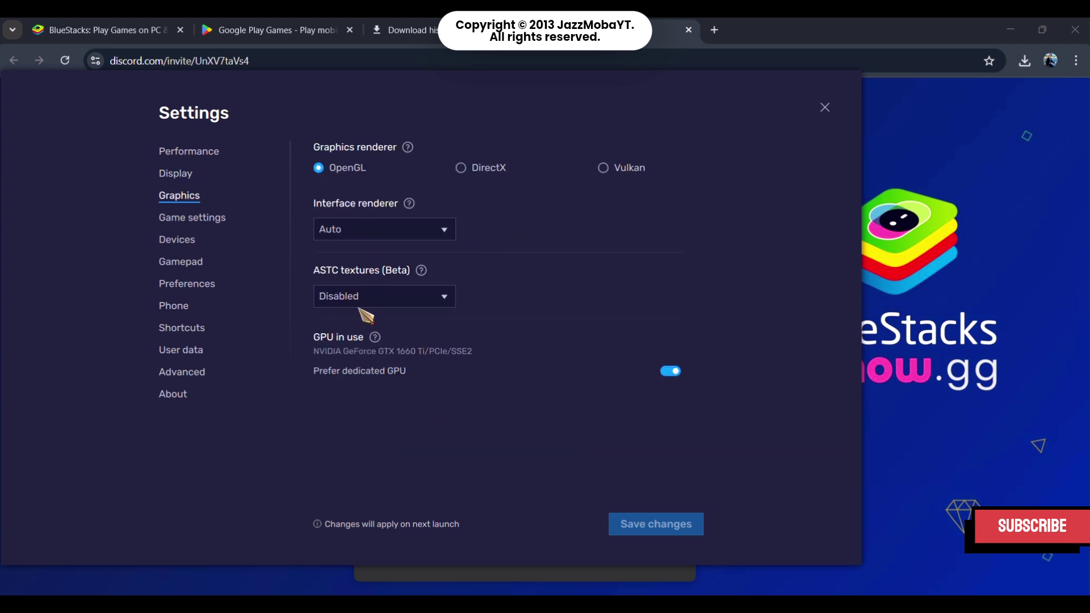
click(204, 218)
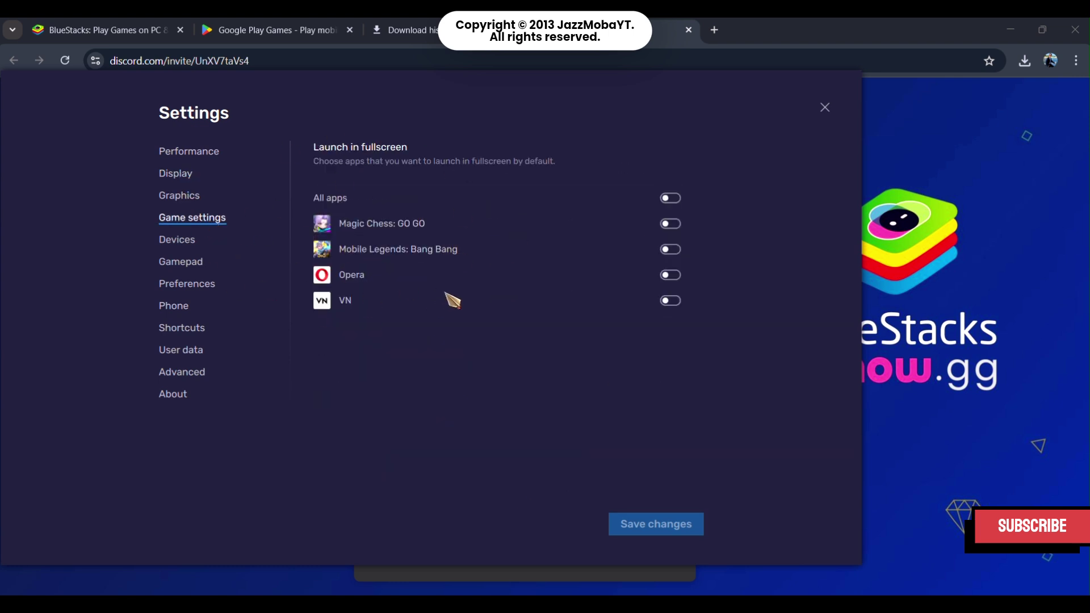
click(193, 243)
click(184, 264)
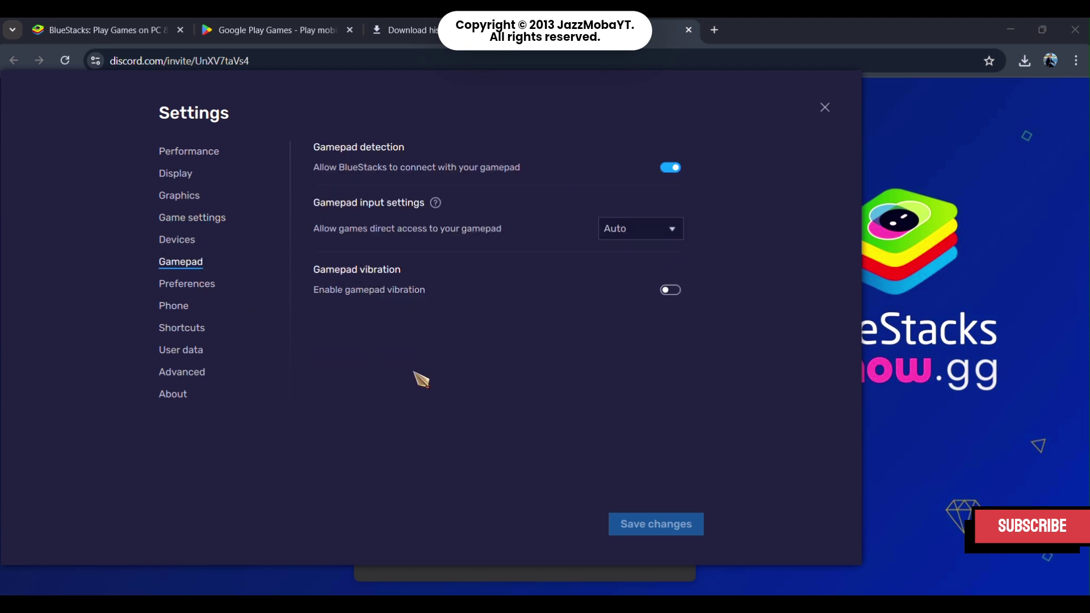
click(193, 285)
scroll(454, 340, down, 3)
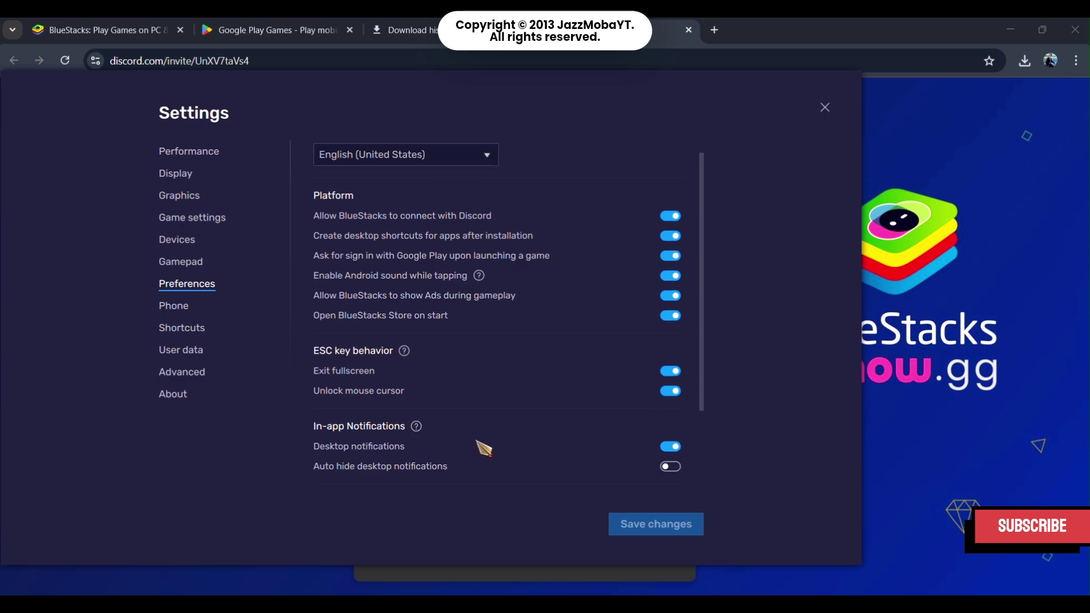
scroll(477, 433, up, 1)
click(173, 307)
click(181, 327)
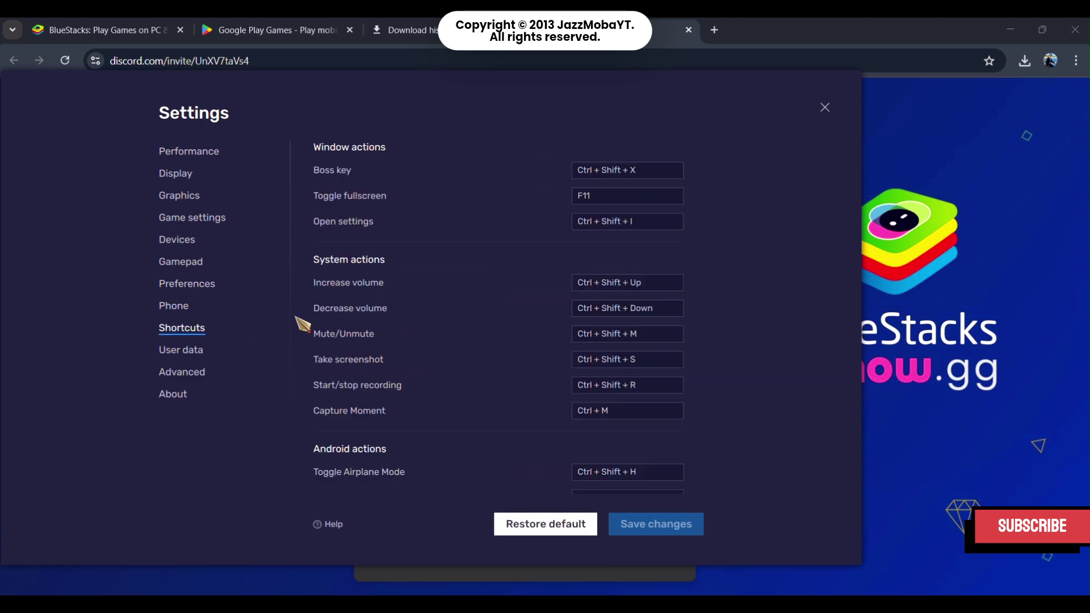
scroll(454, 247, down, 3)
scroll(458, 252, down, 10)
click(187, 351)
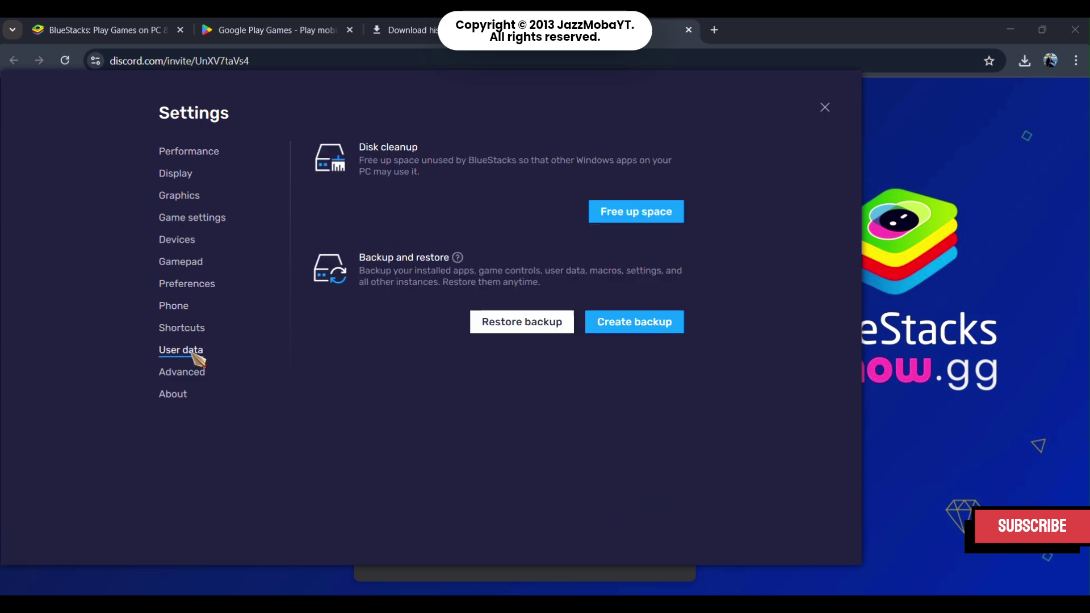
click(189, 376)
click(176, 394)
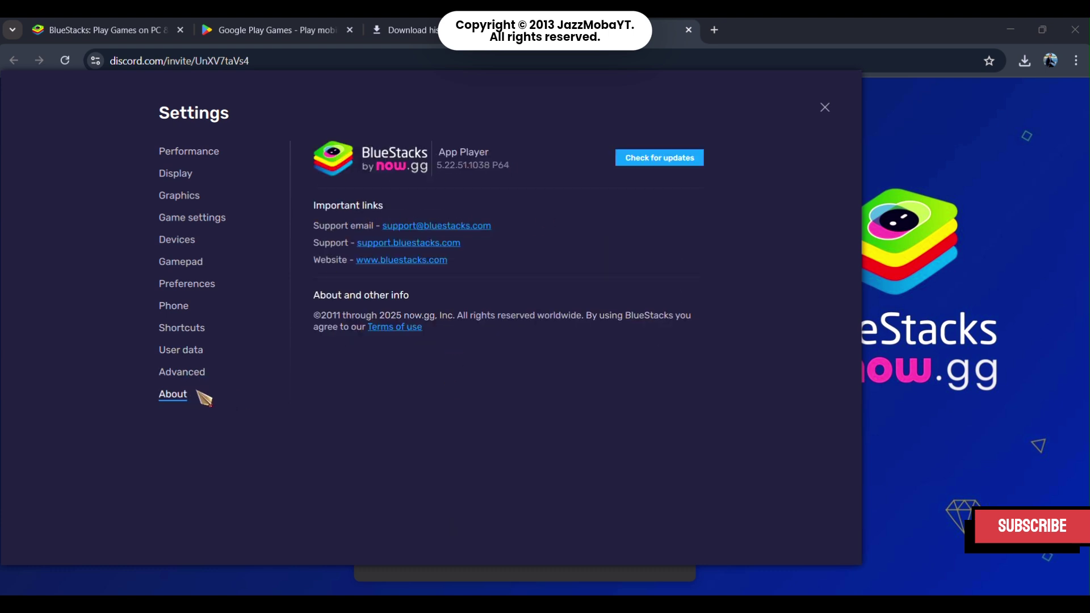
click(202, 153)
click(180, 394)
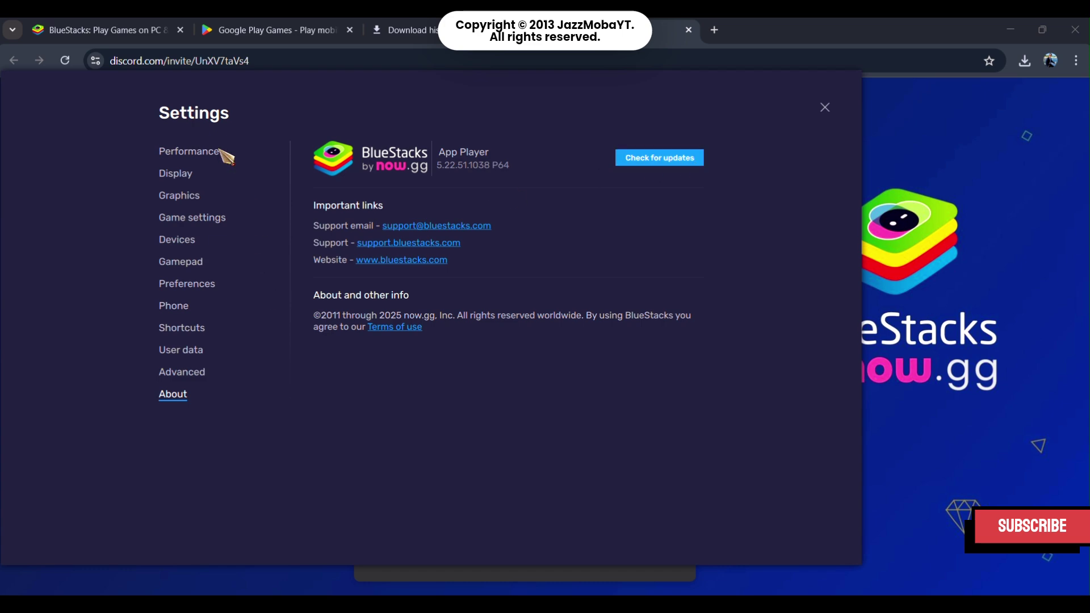
- Back in the game lobby, change the graphics quality to High, then settle on Medium
click(824, 108)
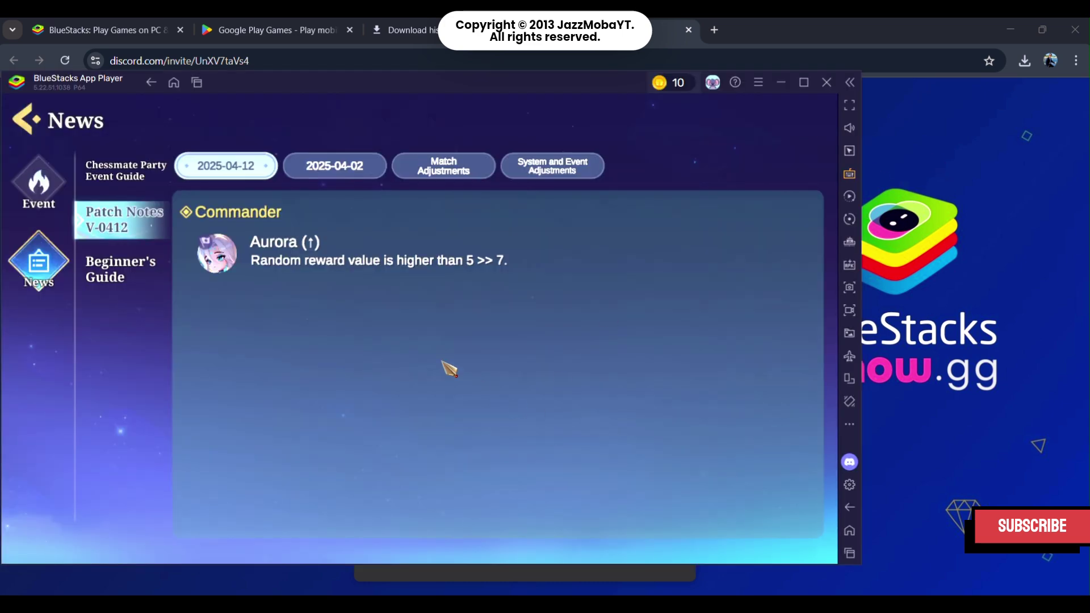
click(45, 122)
click(827, 117)
click(717, 185)
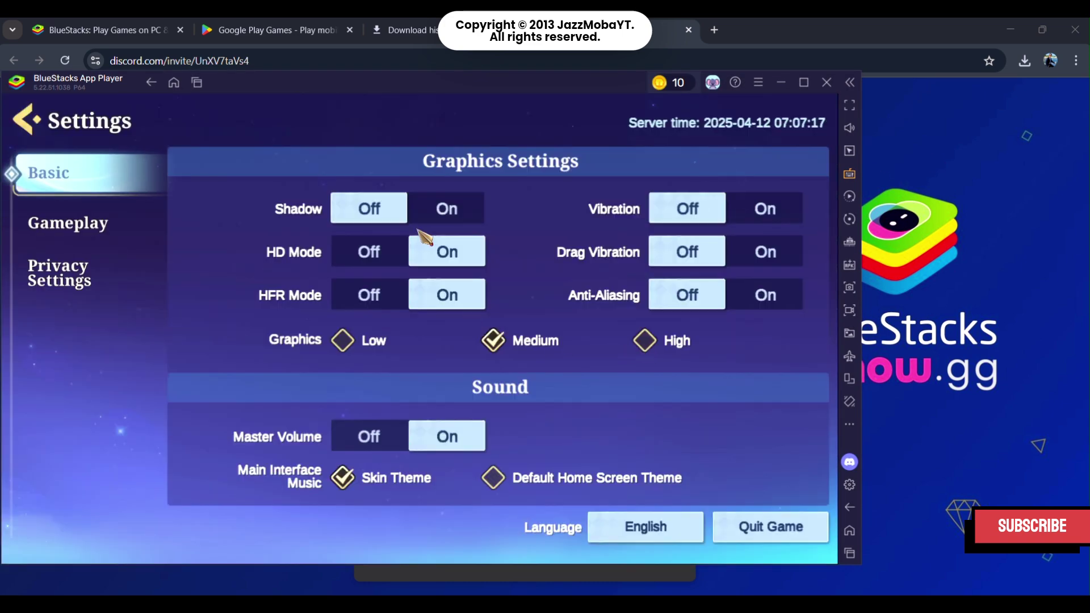
scroll(613, 430, down, 5)
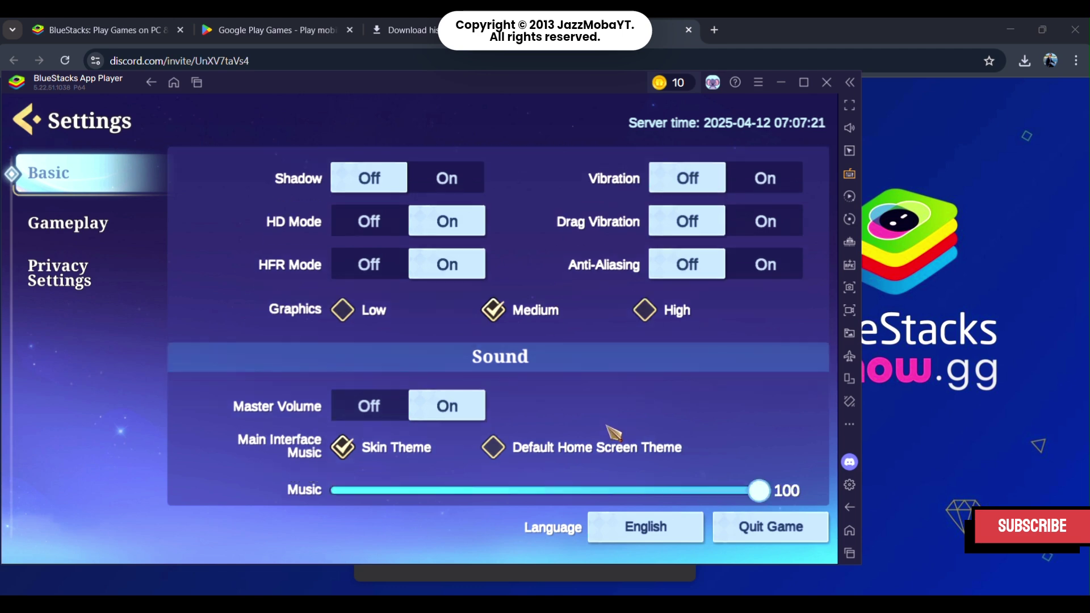
scroll(688, 294, up, 4)
click(658, 320)
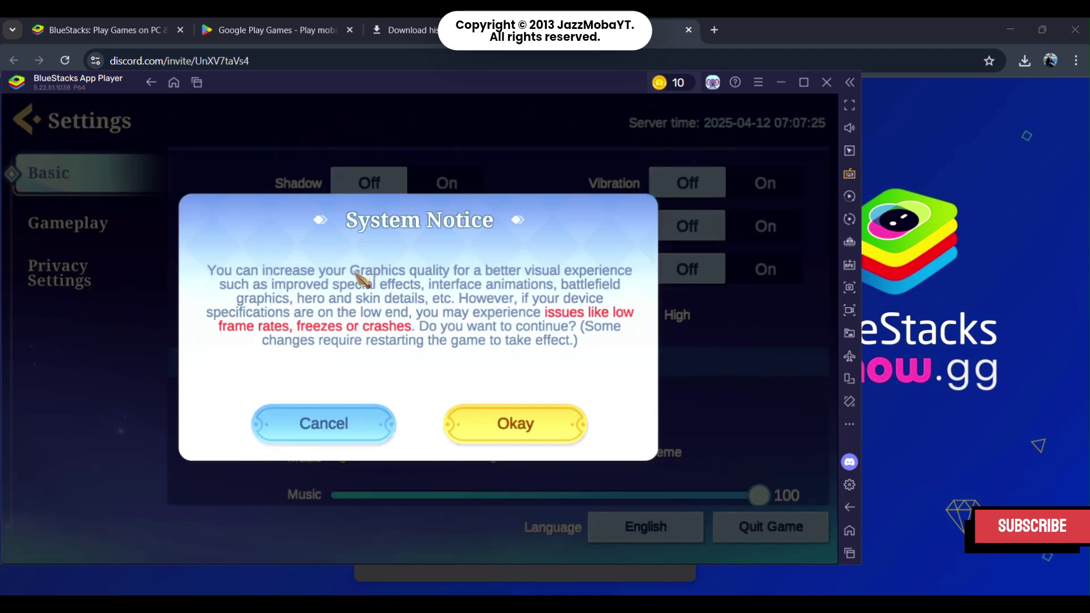
click(512, 432)
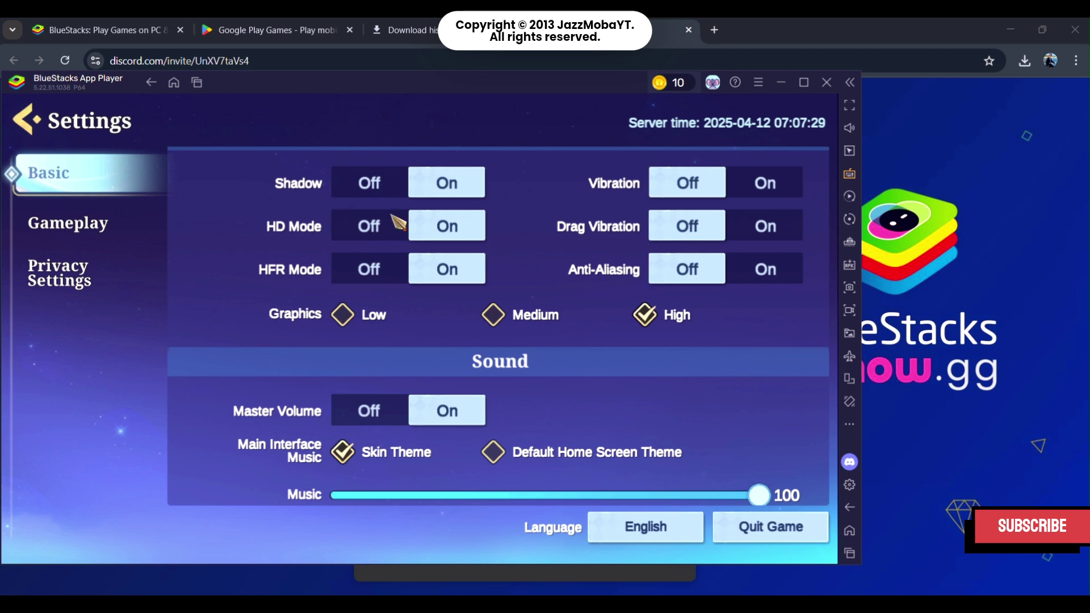
click(498, 319)
click(536, 435)
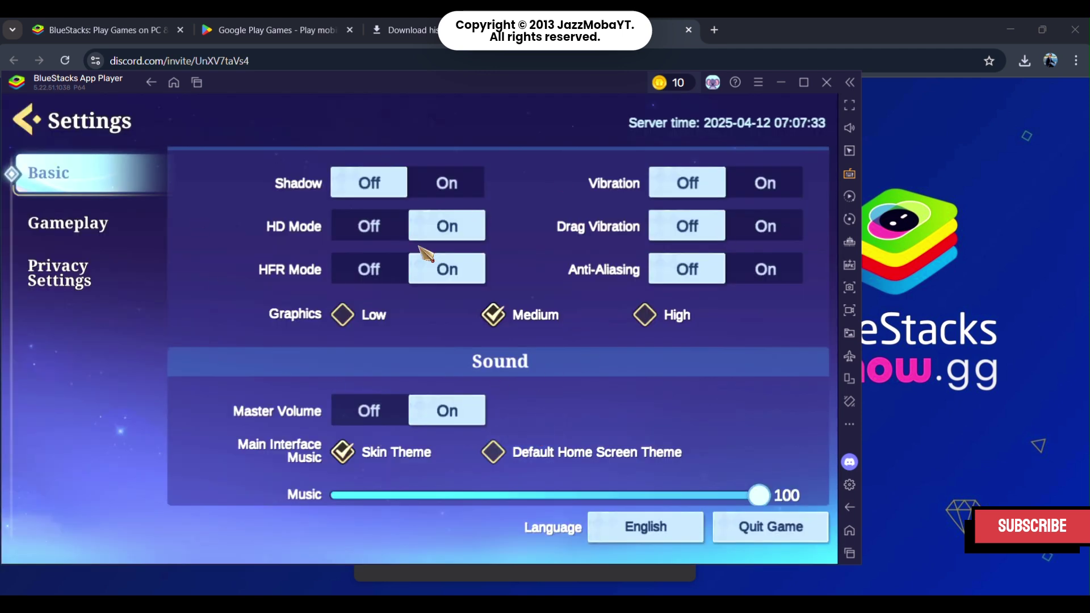
- Adjust the Sound Effects volume slider and close Settings back to the lobby
scroll(477, 352, down, 3)
click(475, 341)
drag(475, 341, 779, 338)
scroll(740, 235, up, 1)
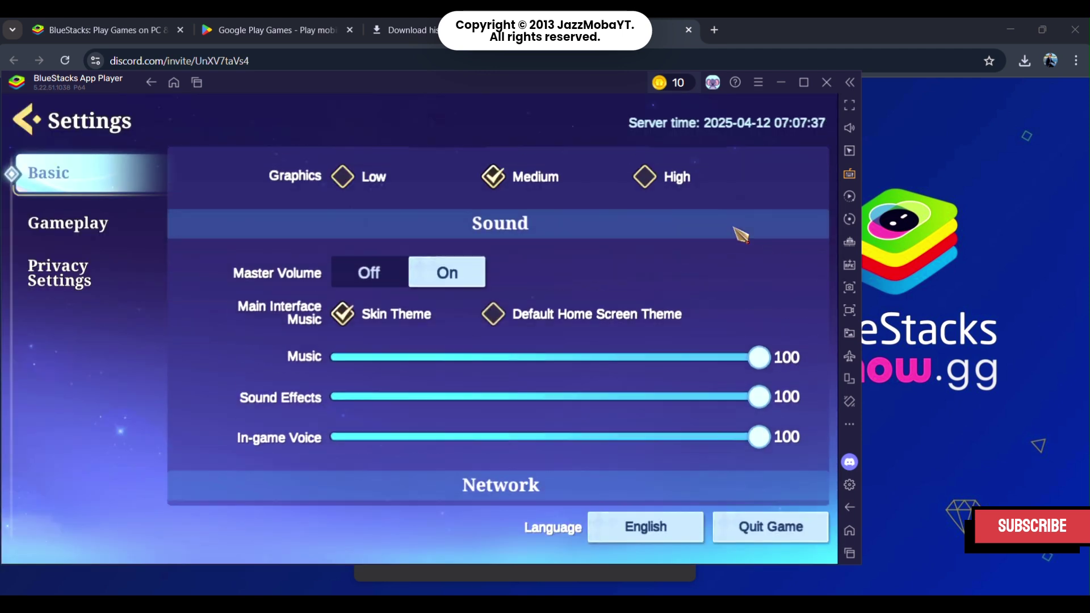
scroll(741, 234, up, 3)
key(Escape)
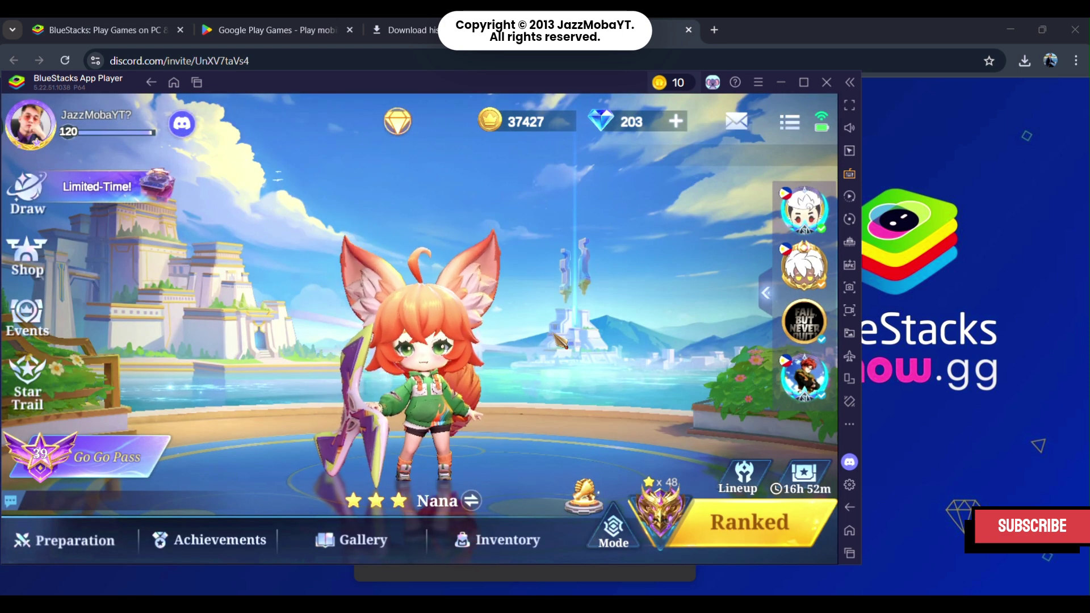
- Shut down BlueStacks and re-download Install-GooglePlayGames-Beta (1).exe, viewing it in download history
click(827, 83)
click(485, 418)
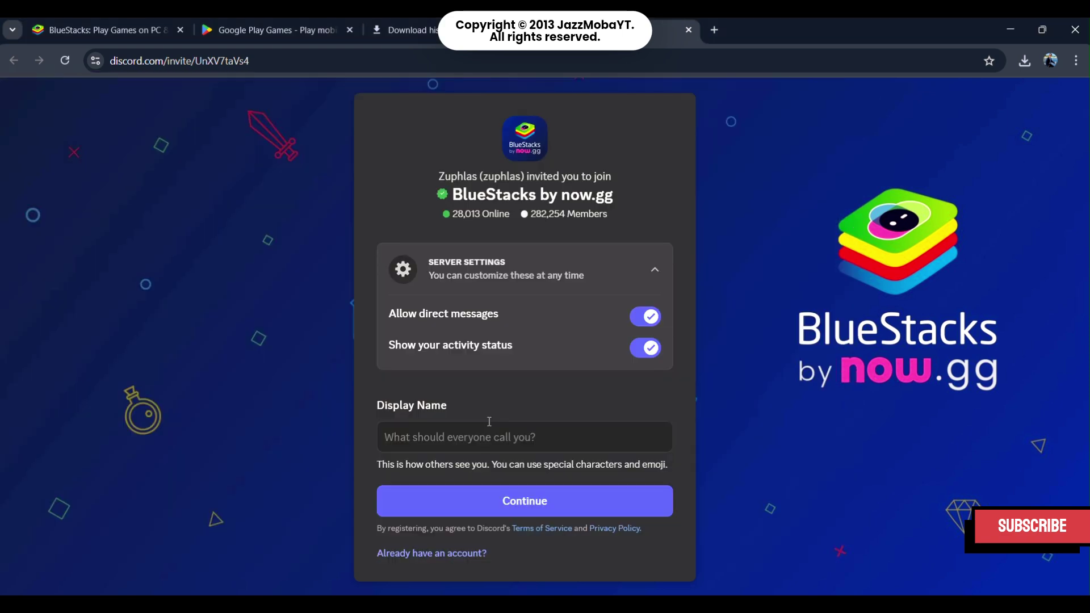
click(694, 33)
click(295, 35)
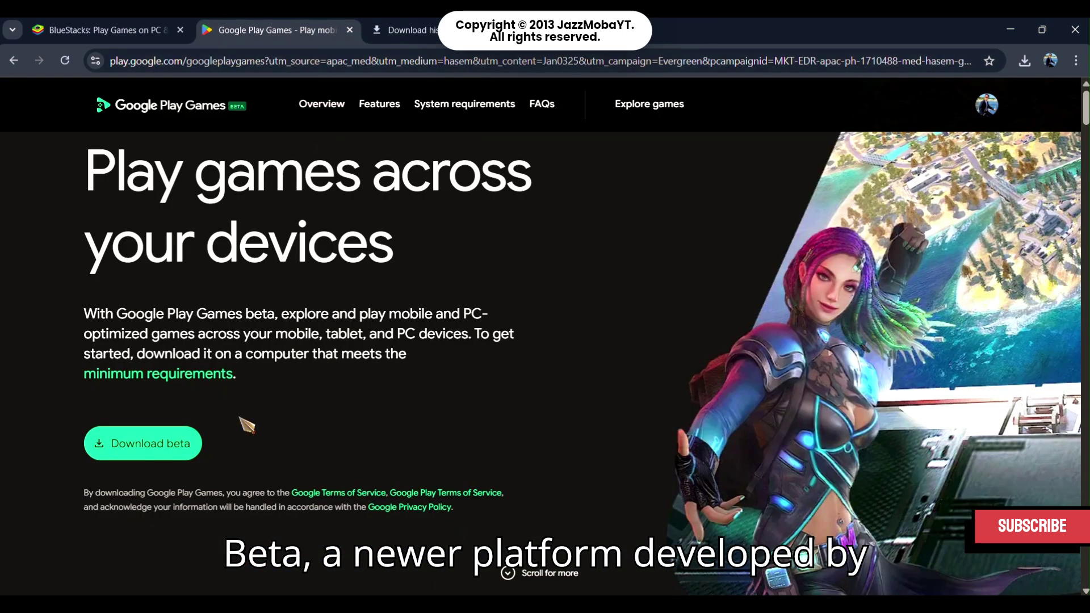
click(166, 453)
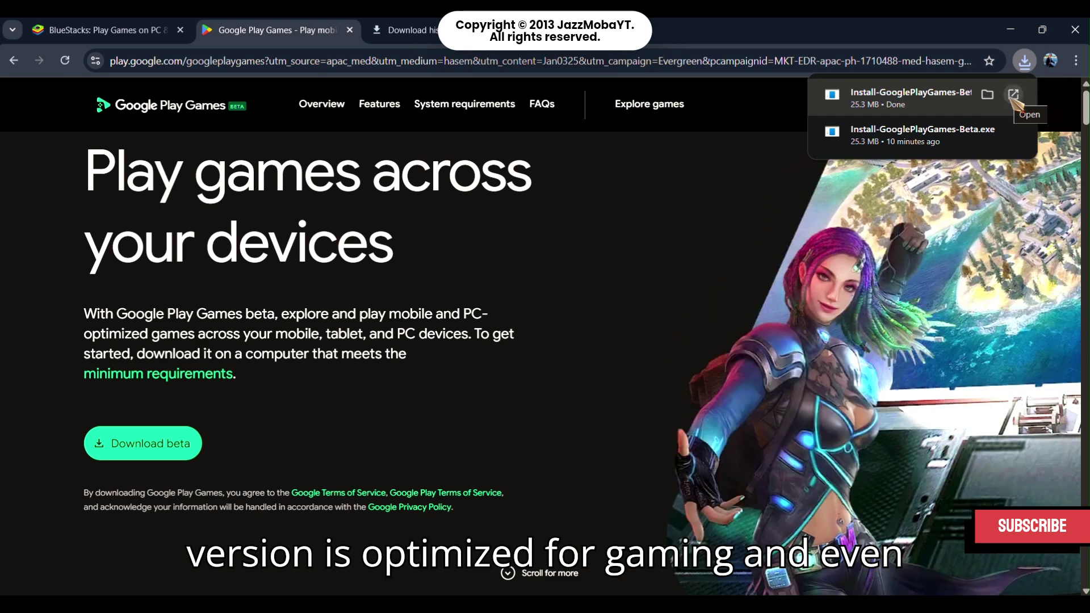
click(404, 31)
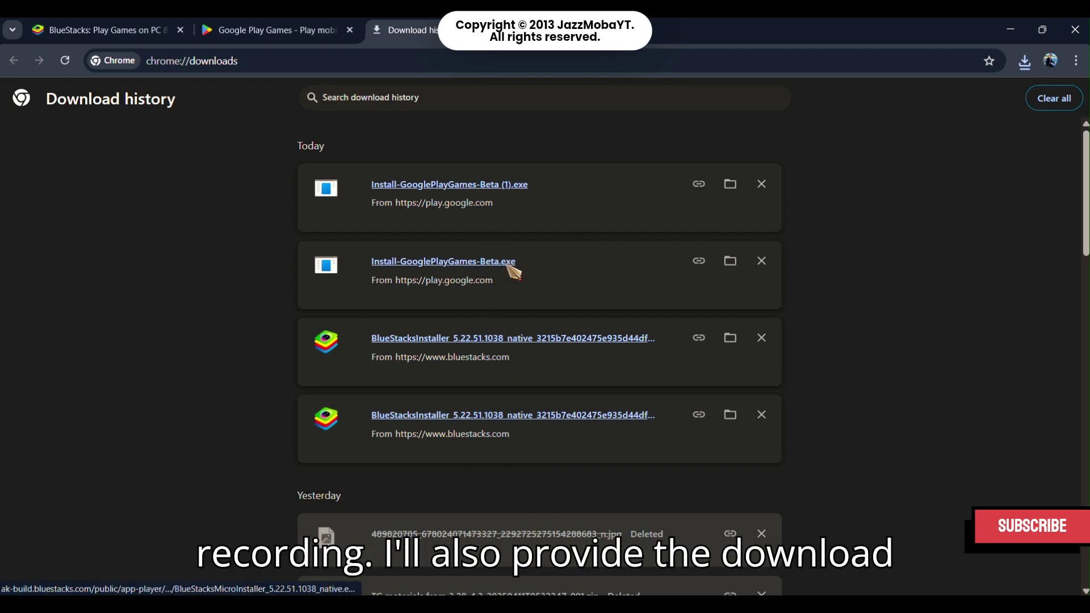
click(729, 261)
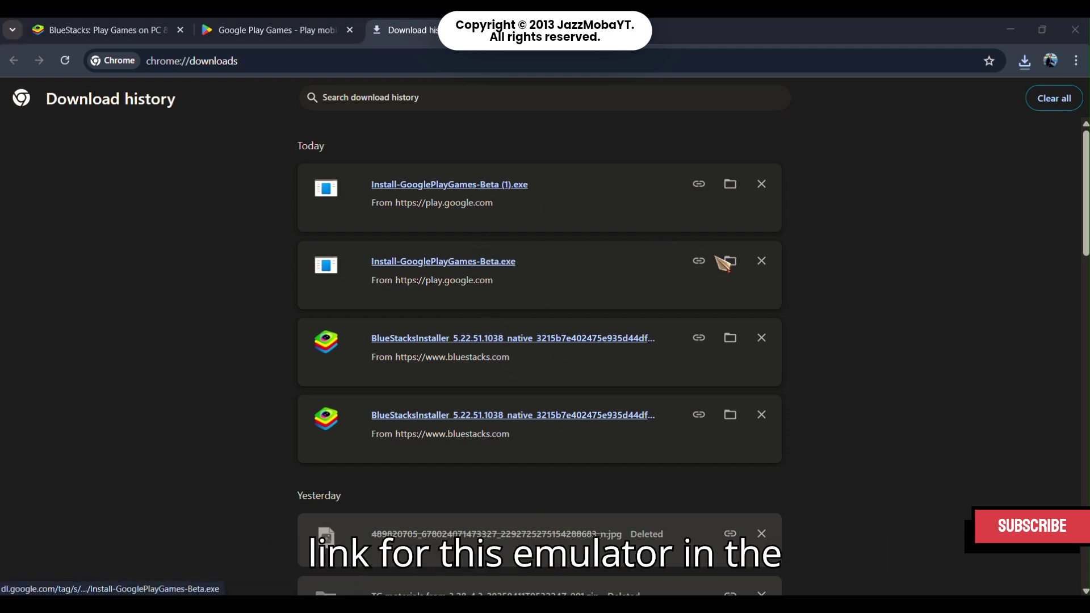
click(584, 224)
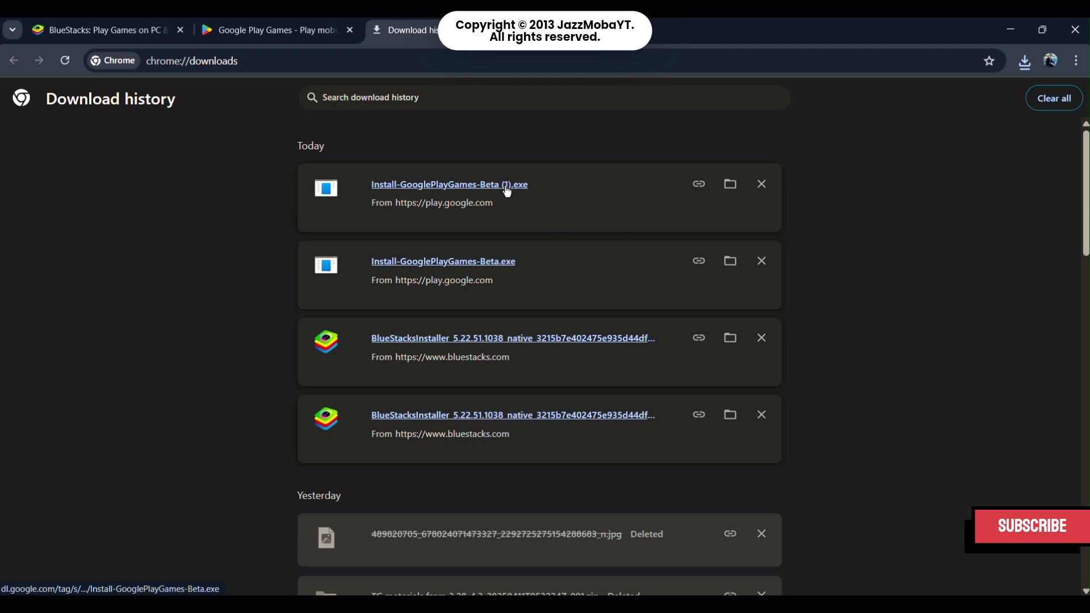
- Run the Google Play Games beta installer and install it to the default C:\Program Files\Google\Play Games
click(506, 187)
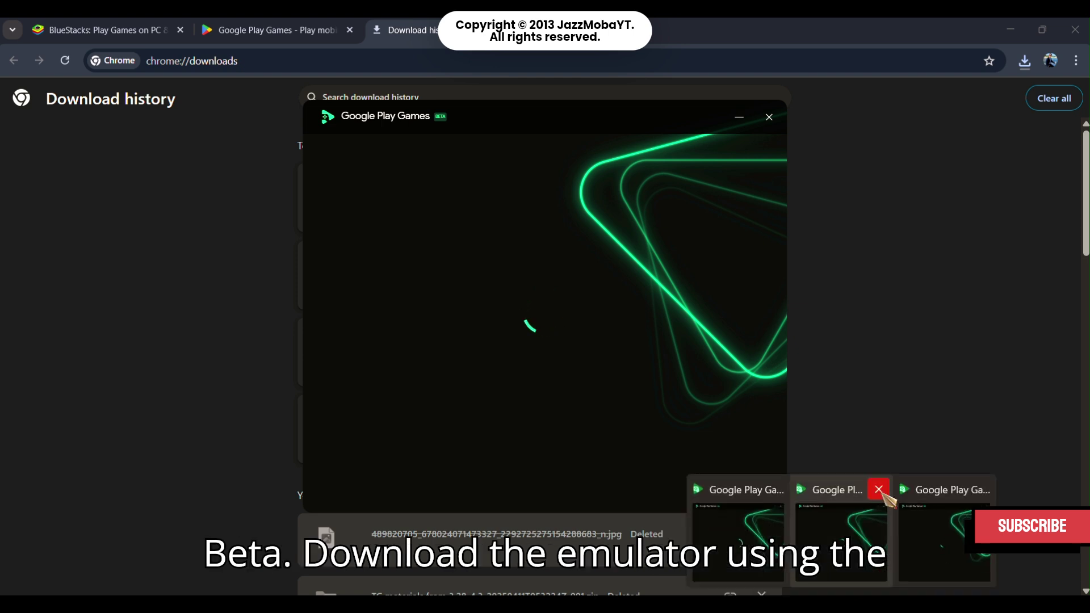
click(880, 486)
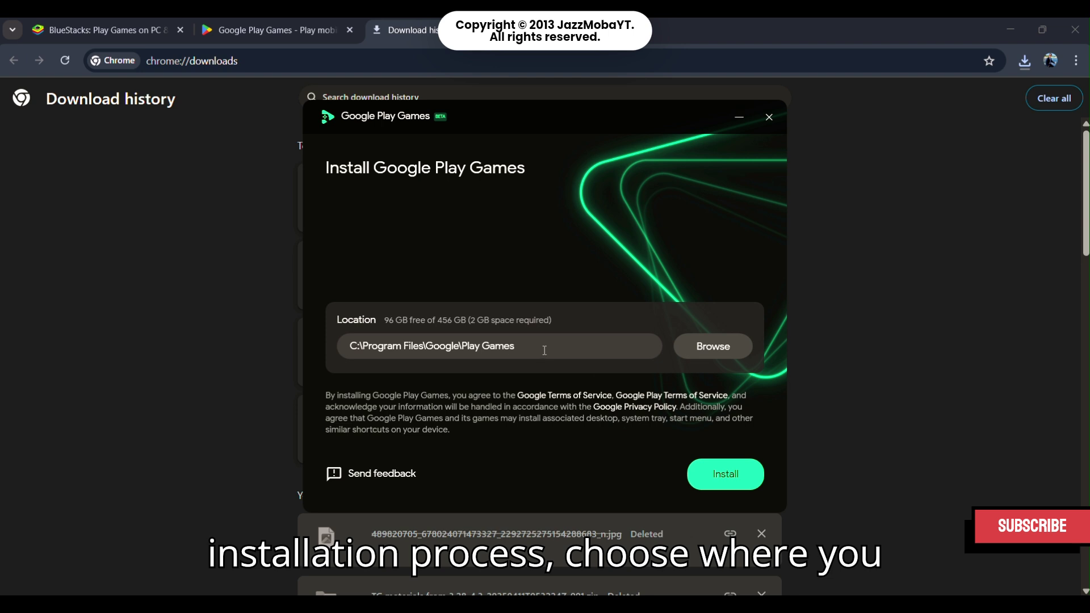
click(733, 467)
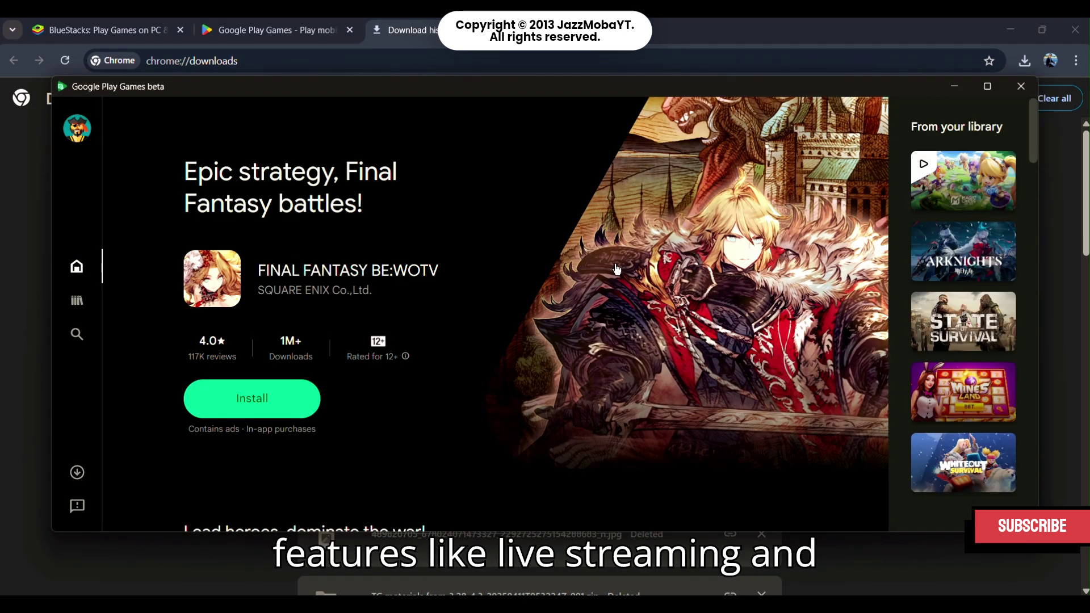
- Start Magic Chess: Go Go from the Google Play Games library
click(75, 303)
scroll(436, 313, down, 15)
scroll(401, 385, up, 15)
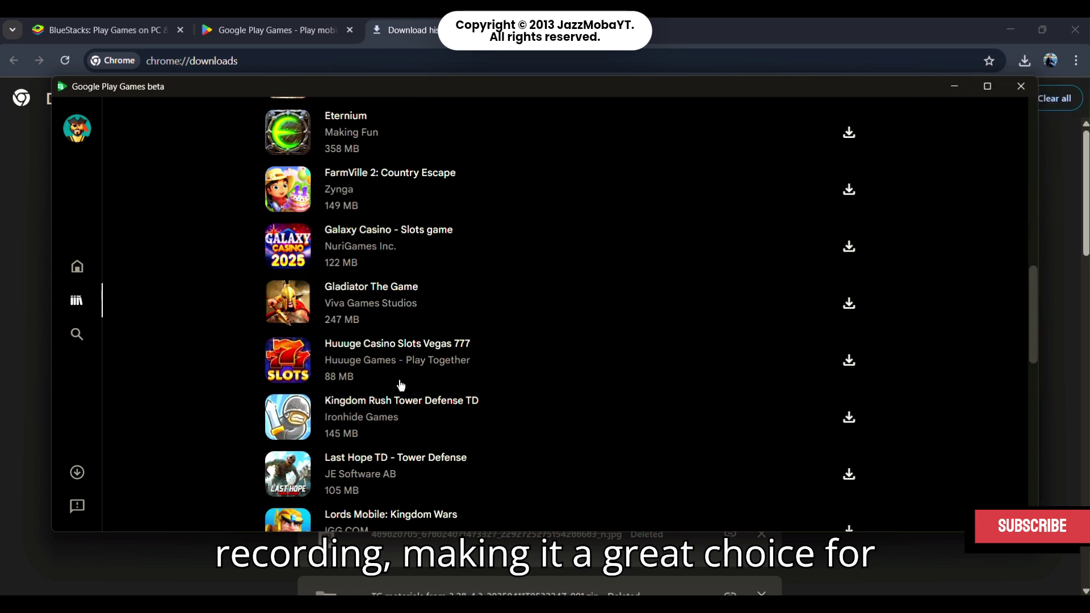
click(815, 232)
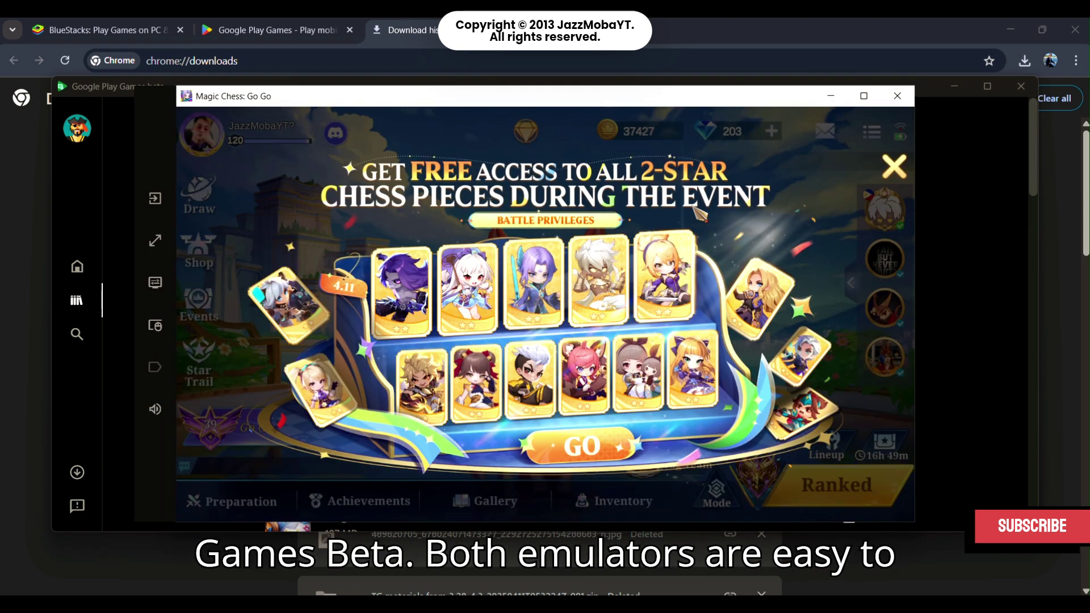
- Dismiss the event popup and set Magic Chess graphics quality to High in the game settings
click(893, 164)
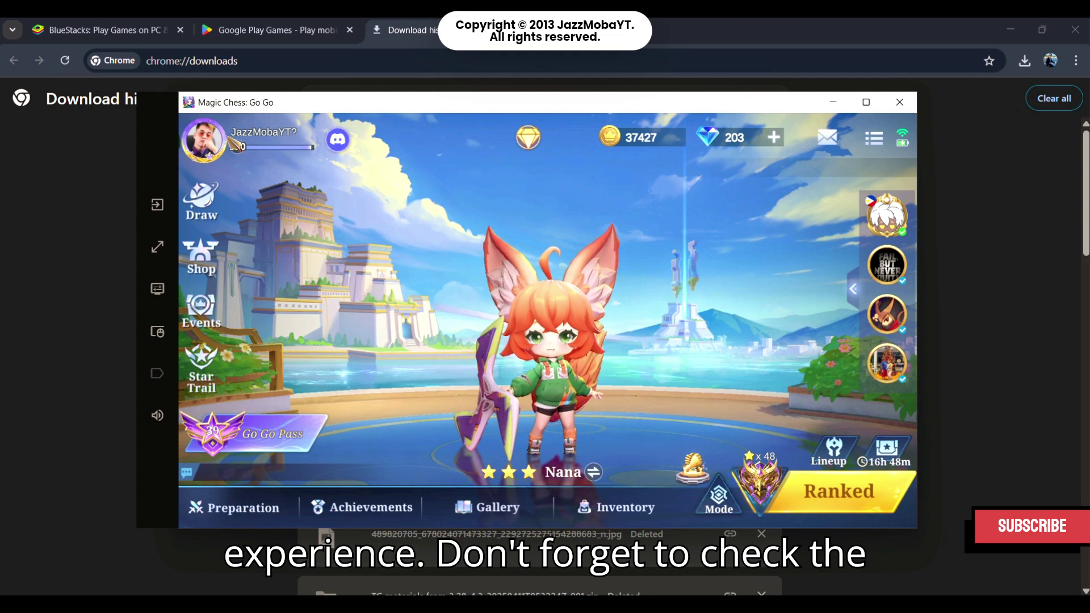
click(903, 138)
click(830, 202)
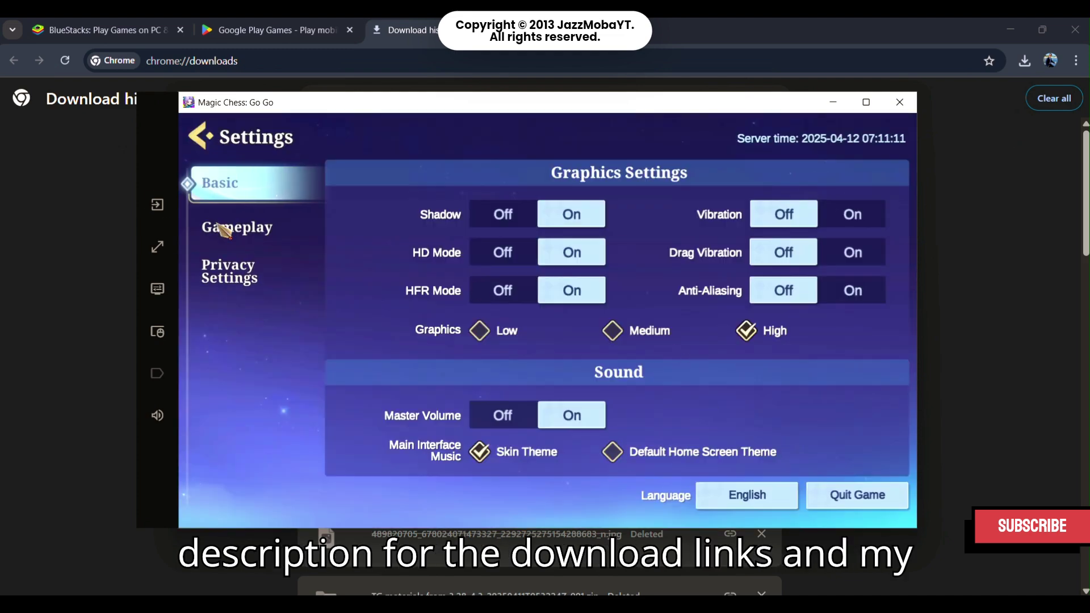
click(227, 271)
click(221, 183)
click(611, 331)
click(631, 403)
click(761, 332)
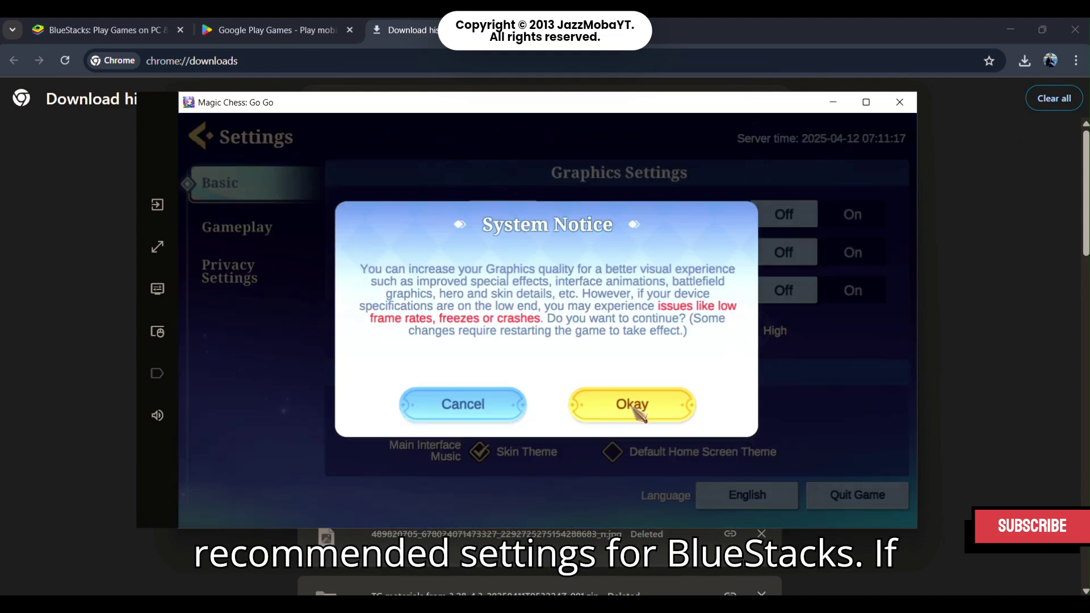
click(633, 410)
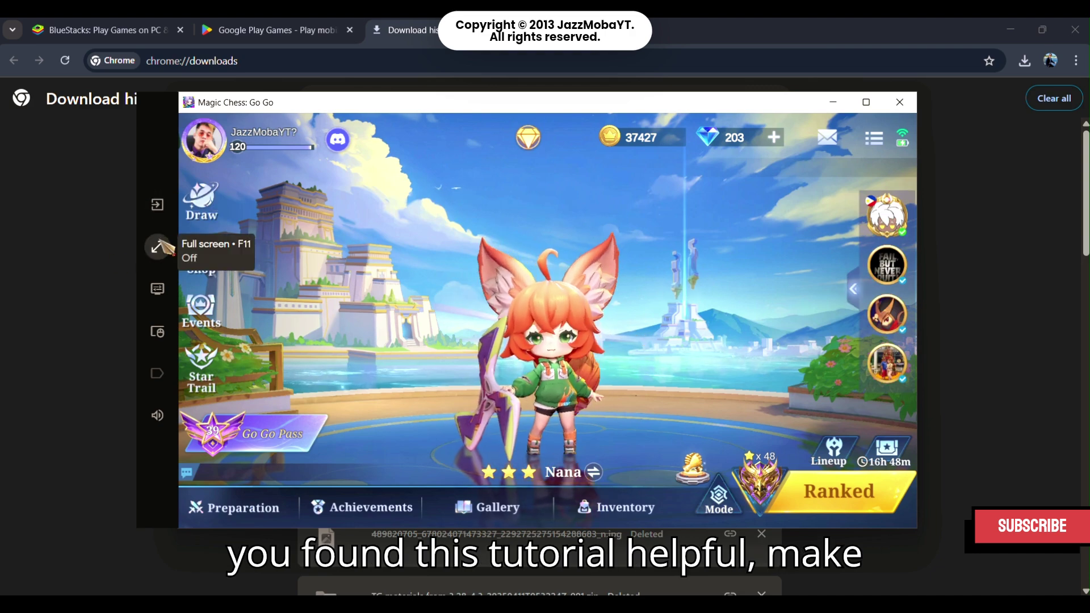
- Check the emulator's Visual settings, then return to Chrome's Google Play Games page
click(157, 288)
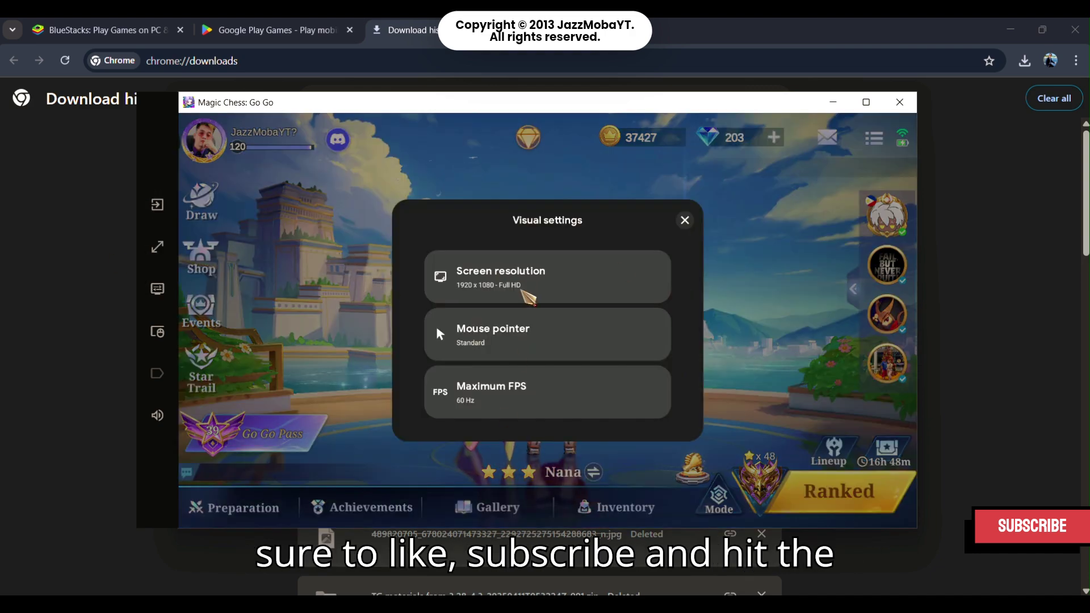
click(684, 220)
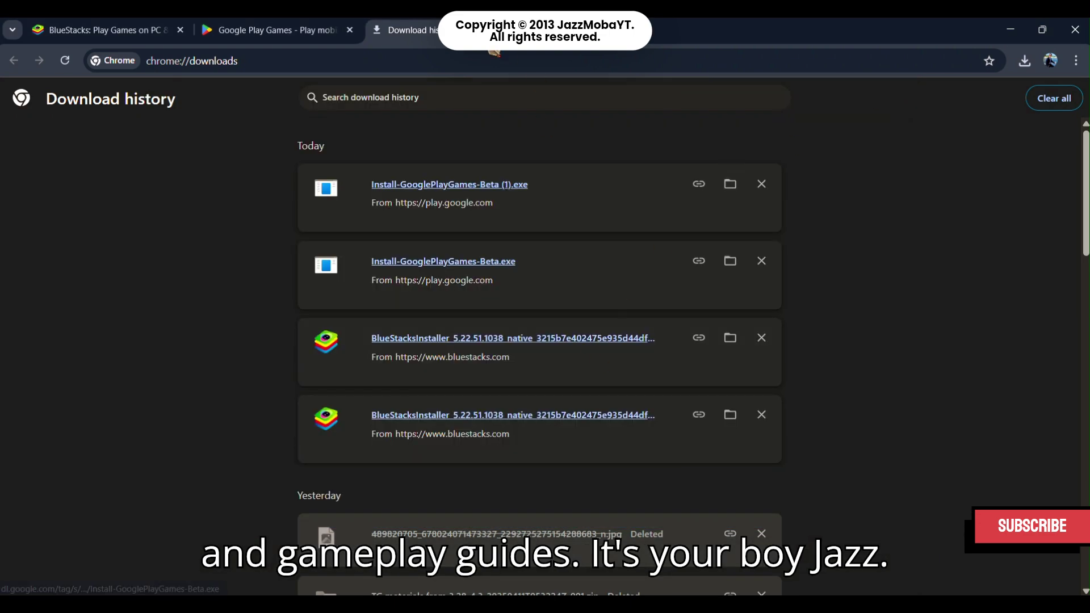
click(286, 34)
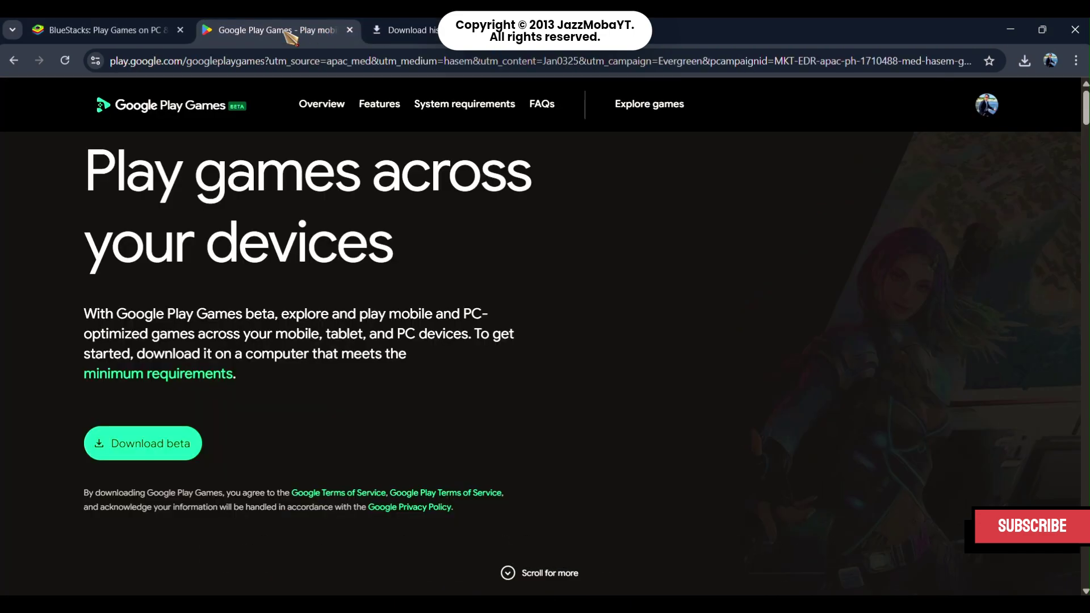